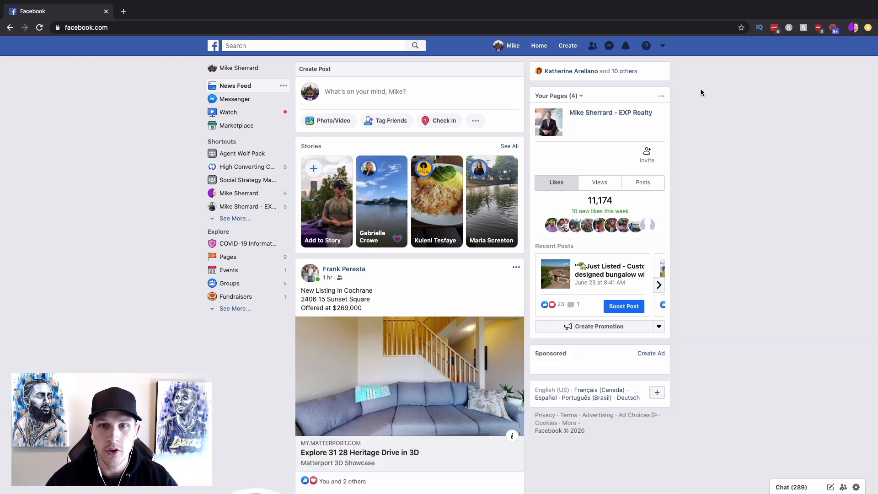
Start creating a new ad from the Facebook home page so that Ads Manager's campaign creation opens
click(568, 46)
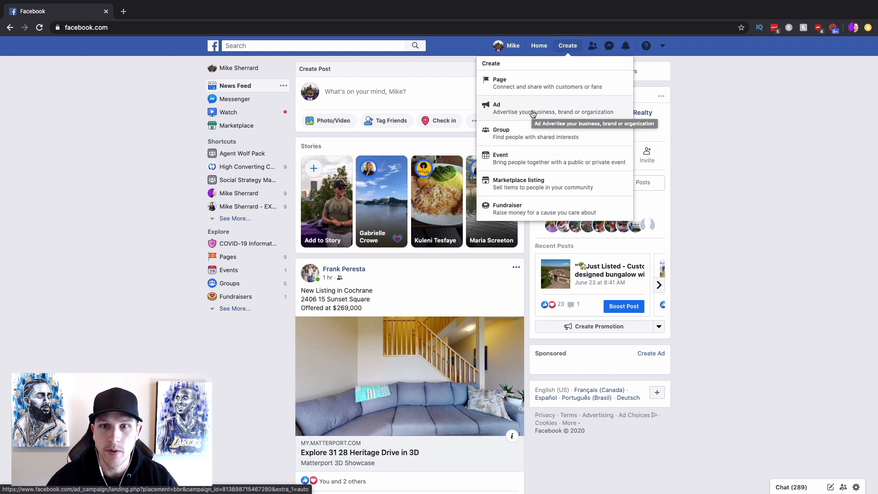
click(533, 114)
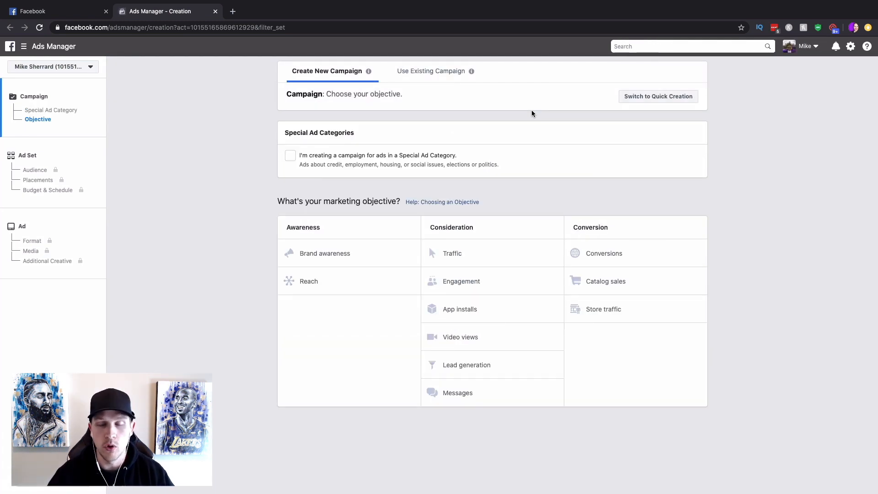
Switch to the Preview screenshot of a lead generation campaign and examine its results, cost per result, amount spent and end date
key(ctrl+Left)
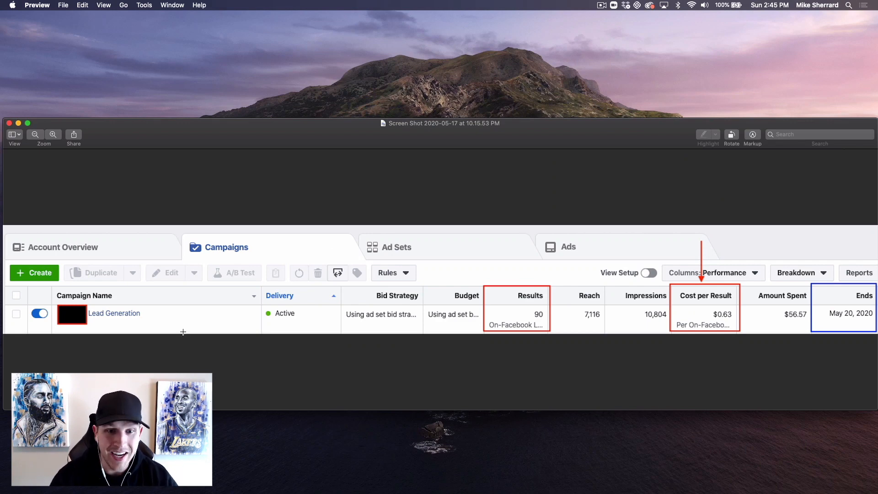
scroll(152, 276, up, 5)
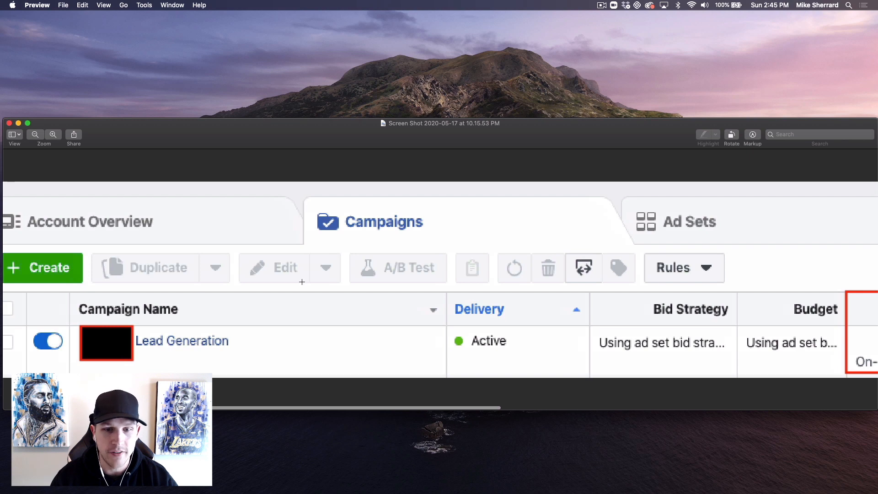
scroll(684, 280, right, 10)
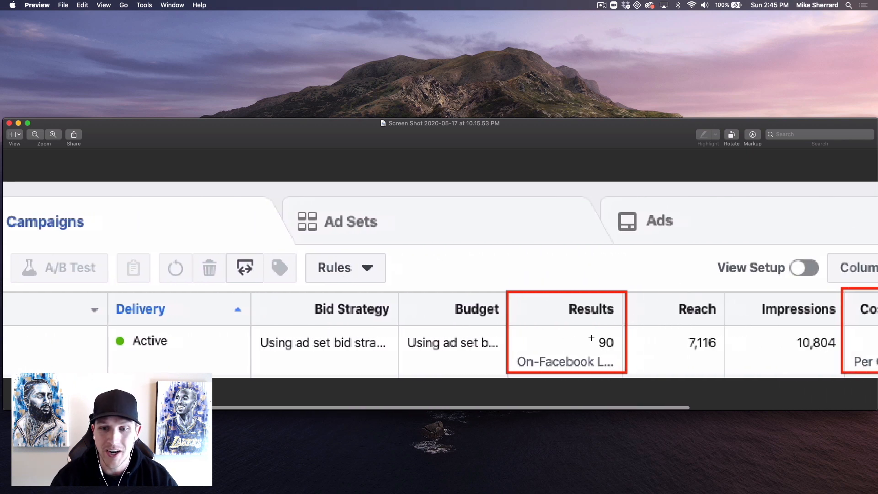
scroll(591, 338, right, 8)
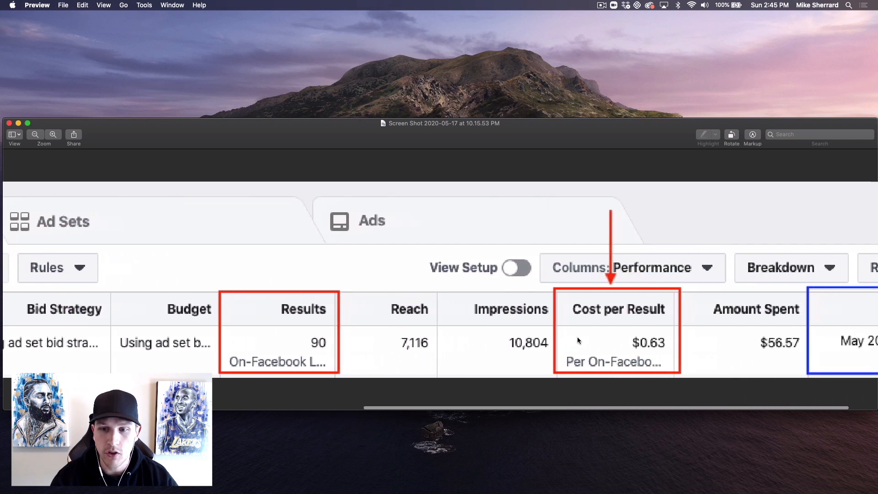
scroll(583, 337, right, 2)
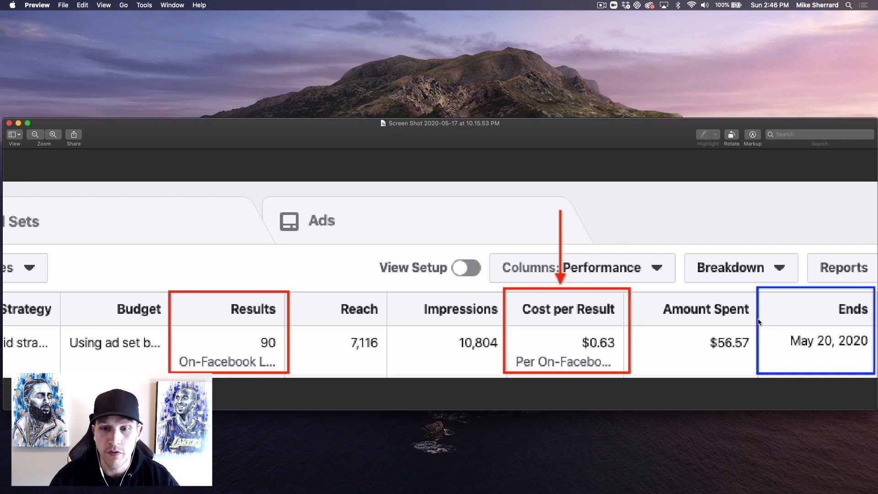
scroll(757, 311, down, 5)
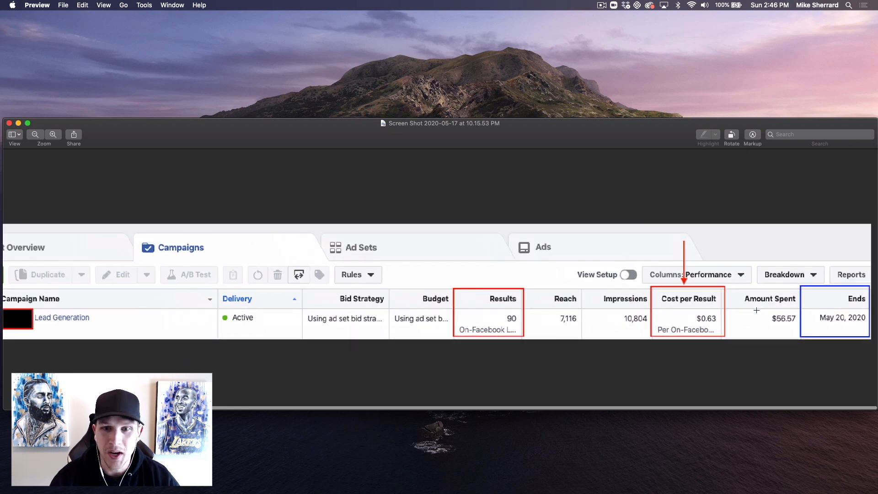
scroll(757, 310, left, 2)
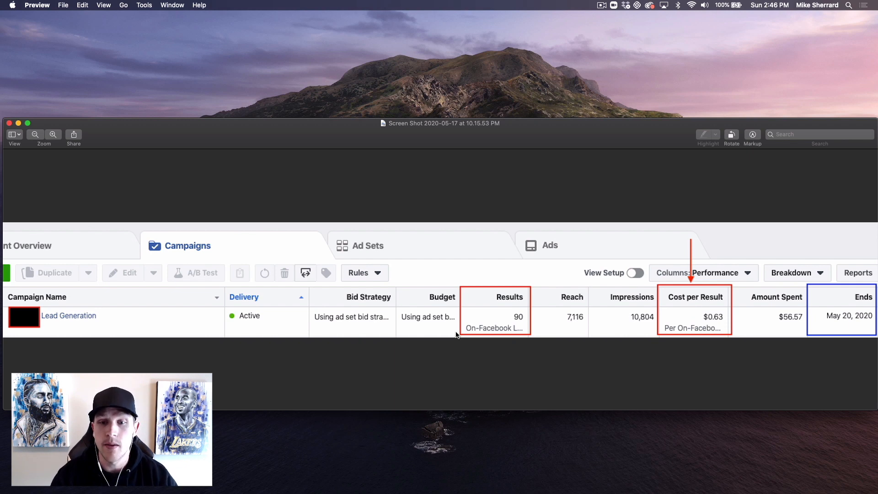
scroll(456, 334, down, 2)
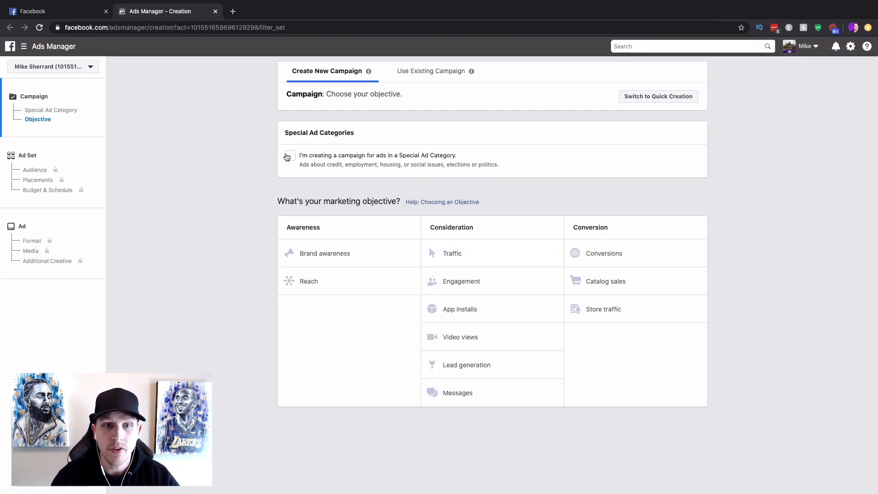
Declare the new campaign in Ads Manager as a Special Ad Category campaign and select Housing as the category
click(288, 157)
click(336, 180)
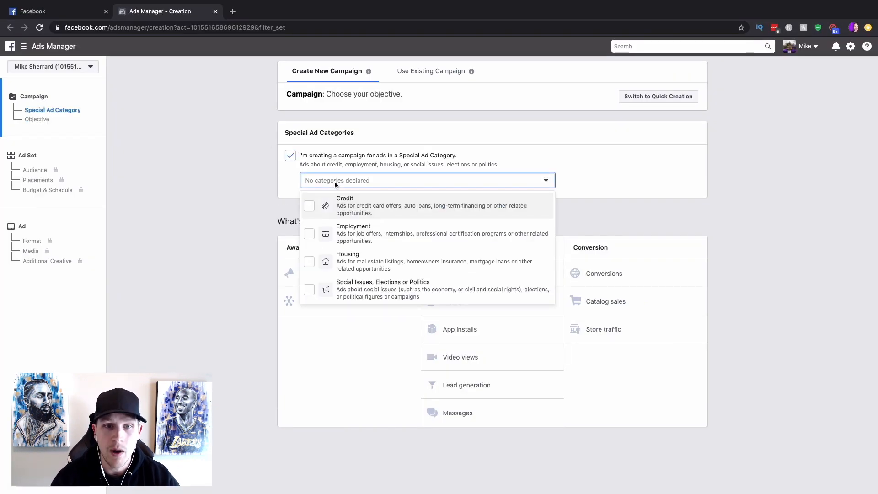
click(309, 262)
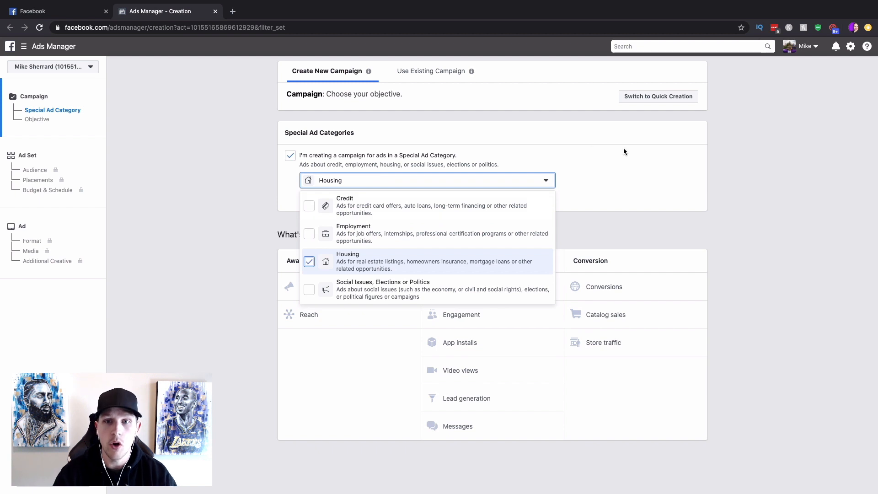
click(646, 149)
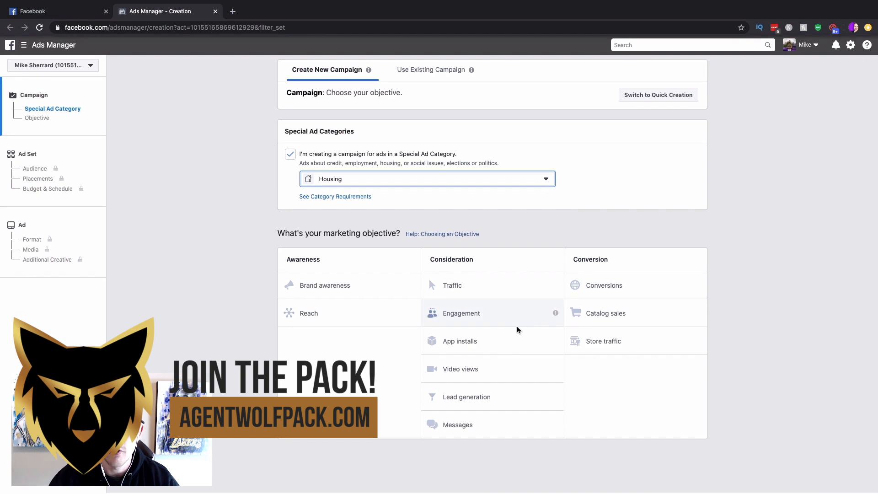
Choose Lead generation as the marketing objective, name the campaign "Calgary Lead generation" and continue to the ad set
click(462, 394)
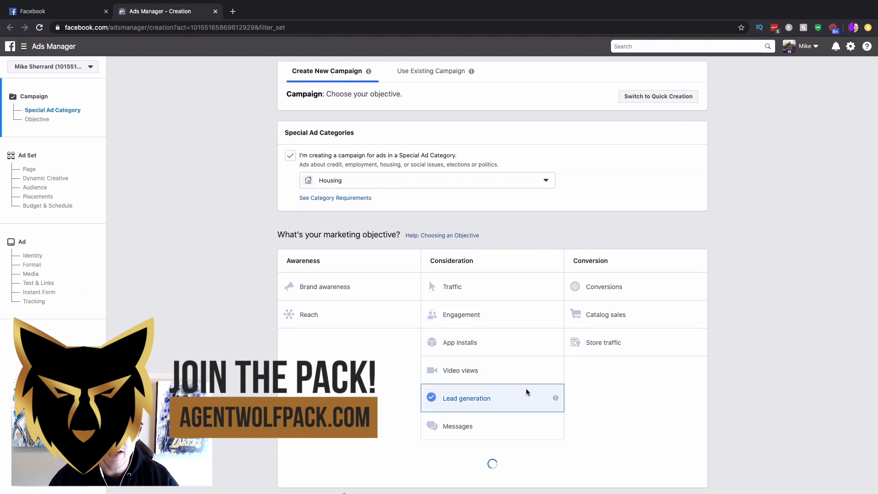
scroll(526, 392, down, 3)
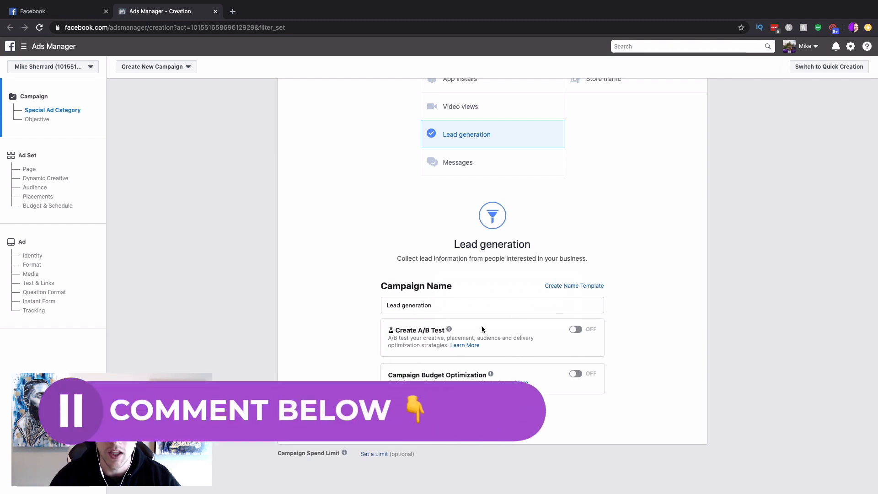
drag(435, 305, 355, 304)
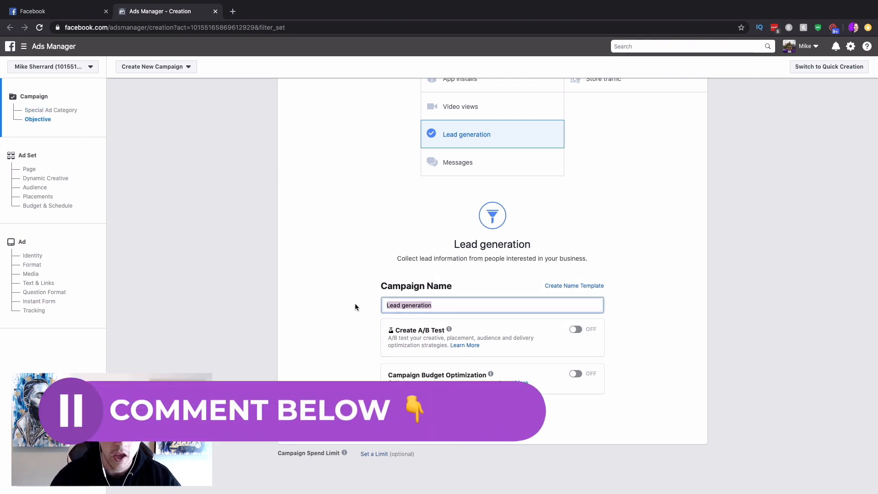
click(388, 306)
text(Calgary)
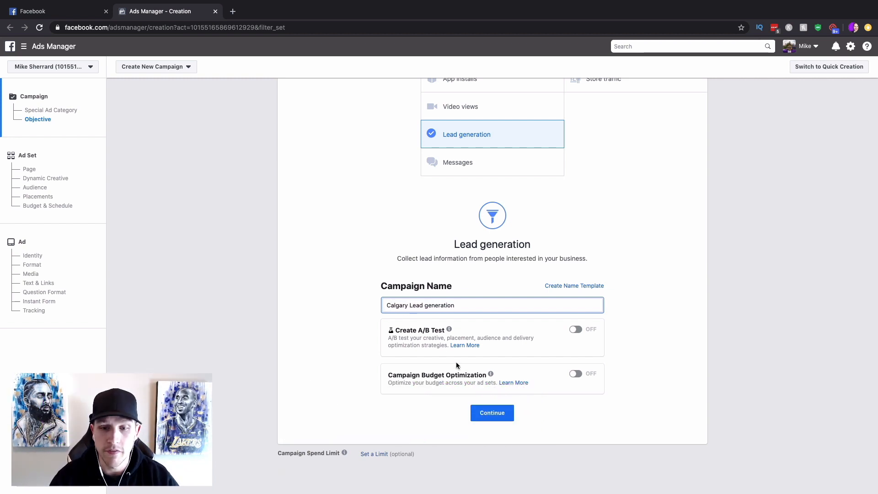
click(493, 417)
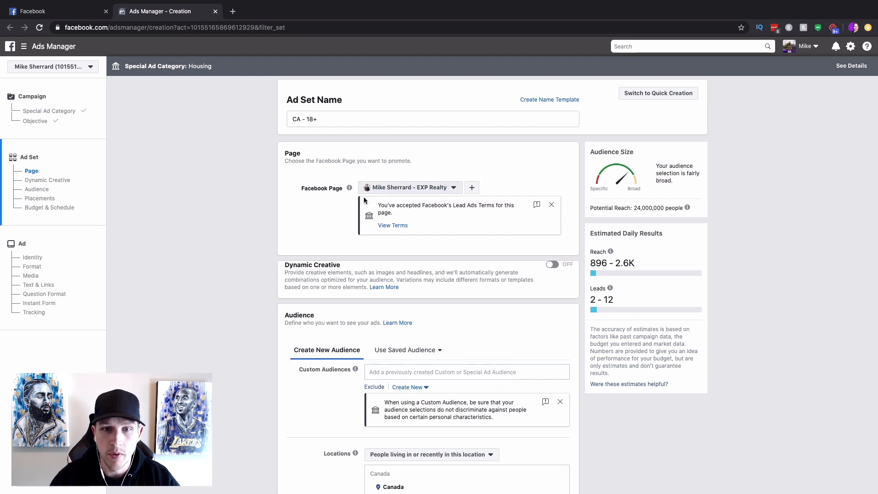
Check the choice of Facebook Pages that the ad set can promote
click(453, 188)
click(482, 149)
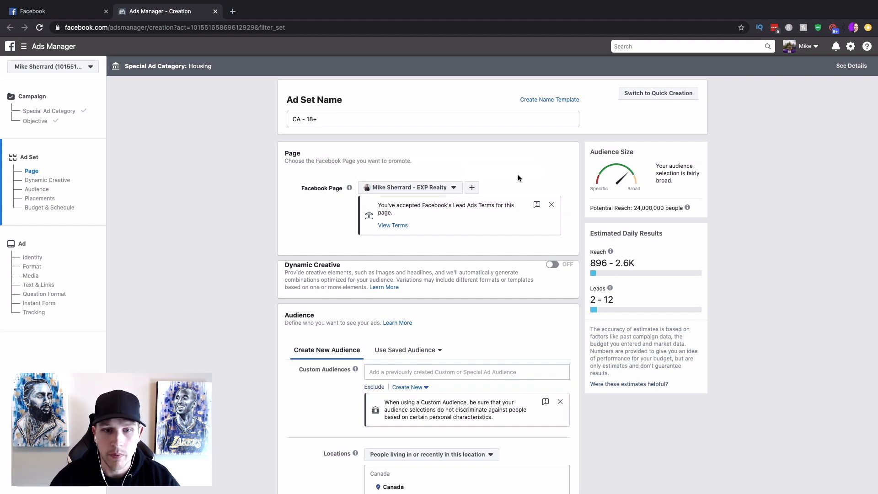
Replace Canada with Calgary, Alberta as the audience location and check the city's radius options
scroll(518, 178, down, 5)
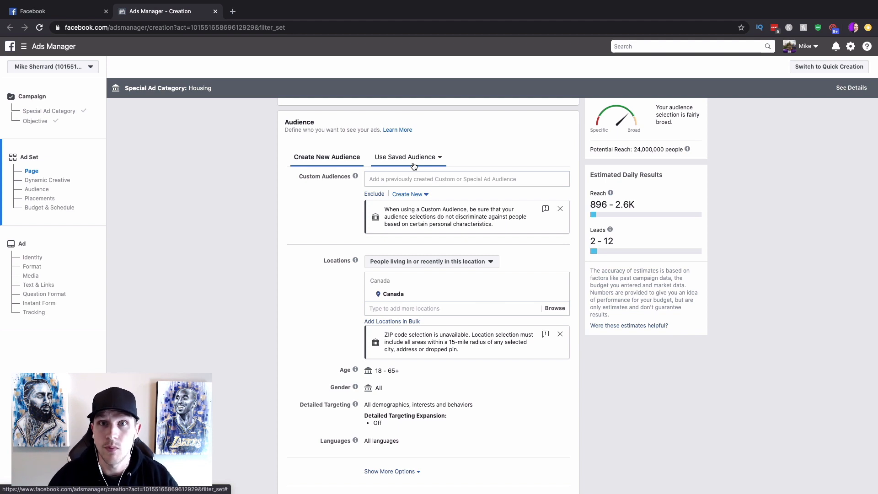
scroll(448, 224, down, 3)
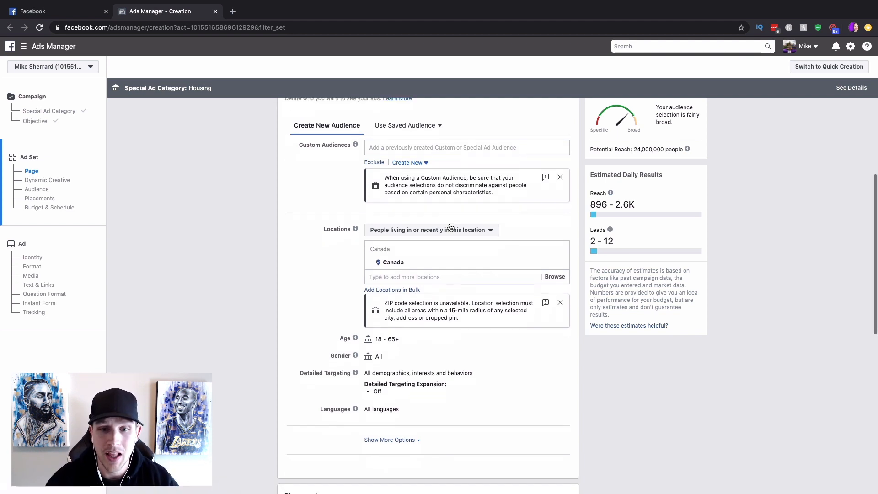
click(561, 219)
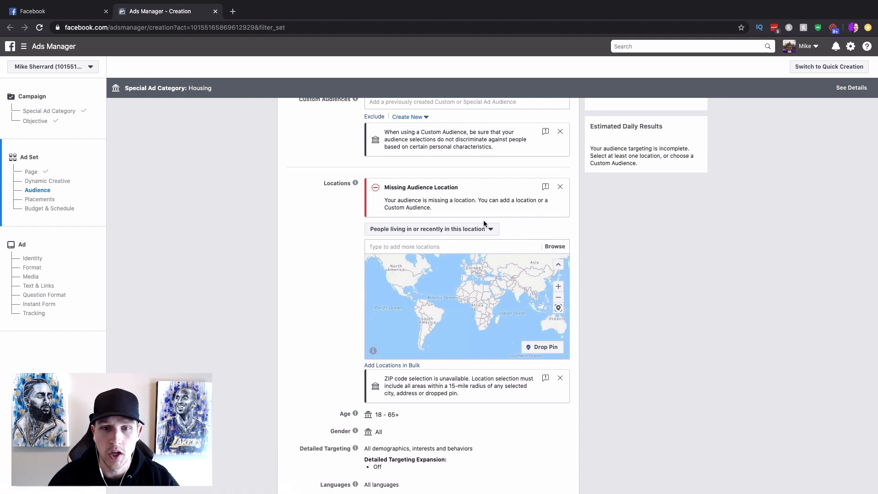
click(451, 246)
text(ca)
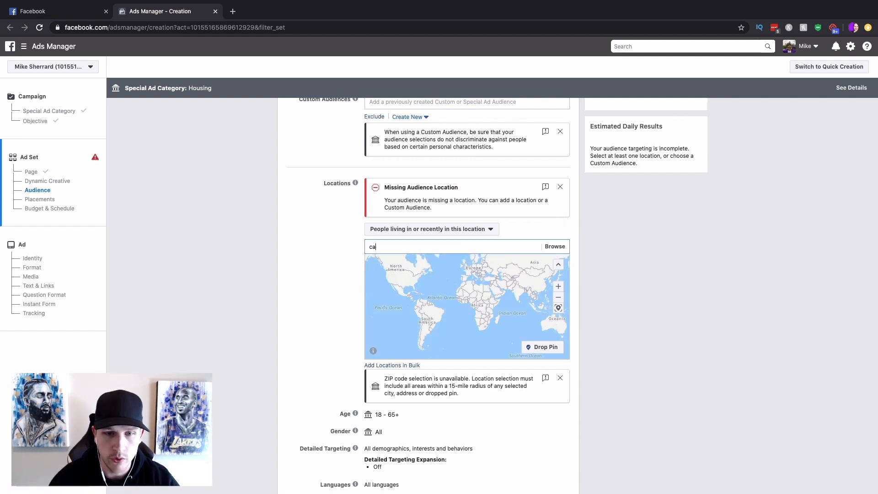
text(lgary)
click(432, 263)
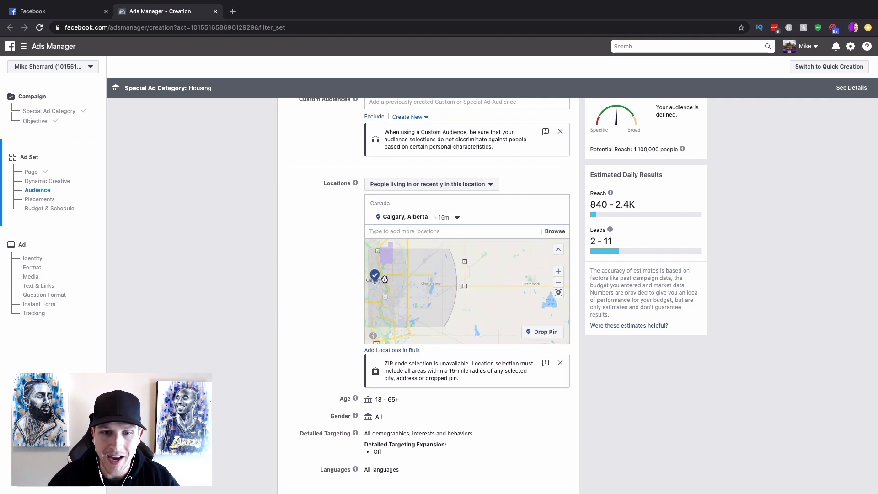
click(453, 218)
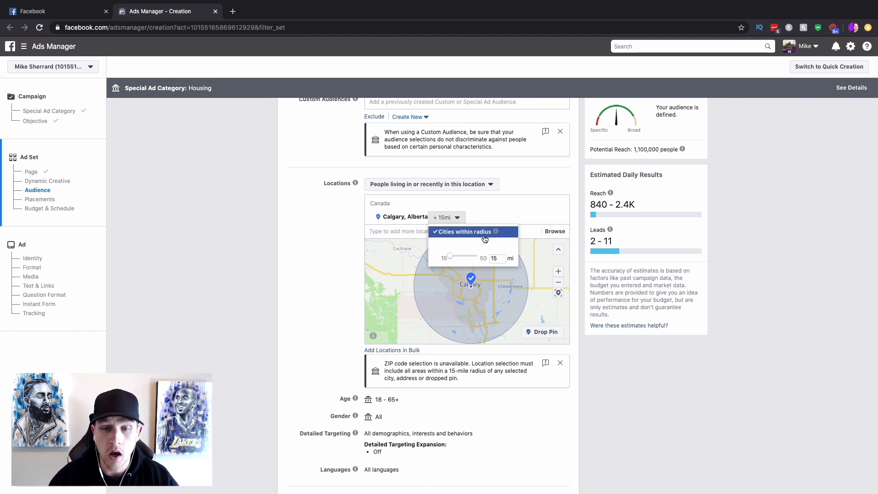
click(579, 218)
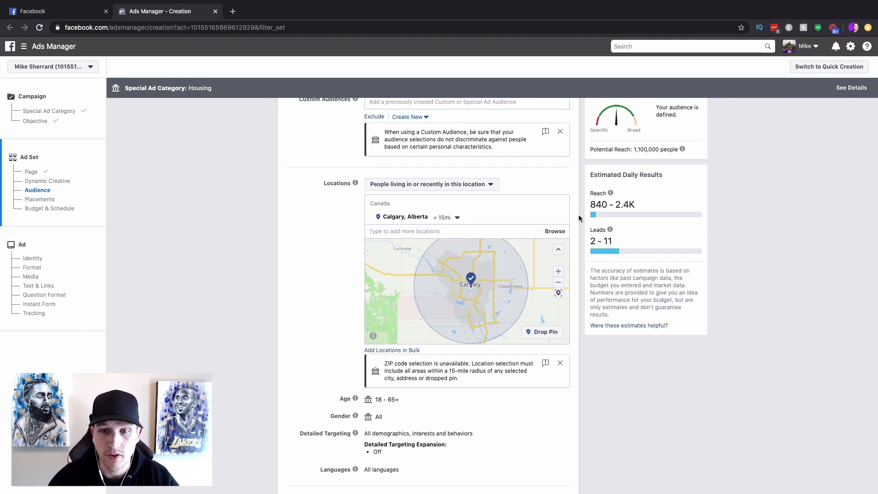
Try Zillow as a detailed targeting interest for the audience and remove it again
scroll(564, 281, down, 3)
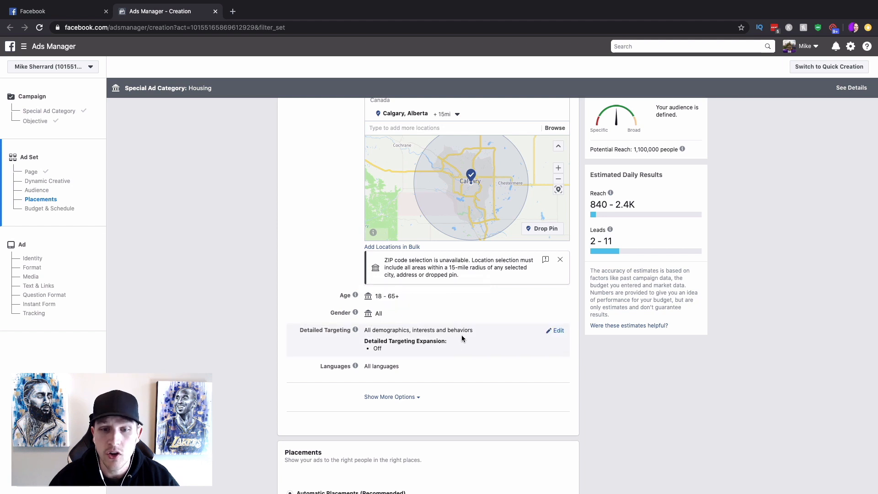
click(558, 331)
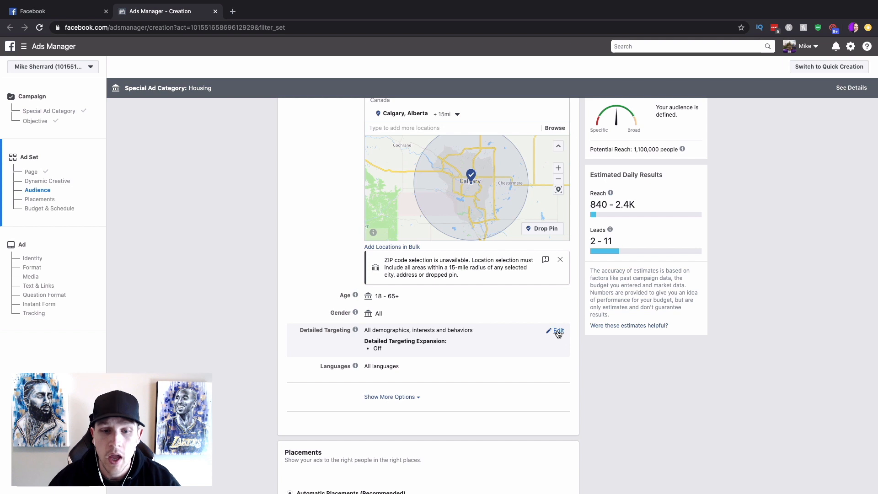
click(456, 331)
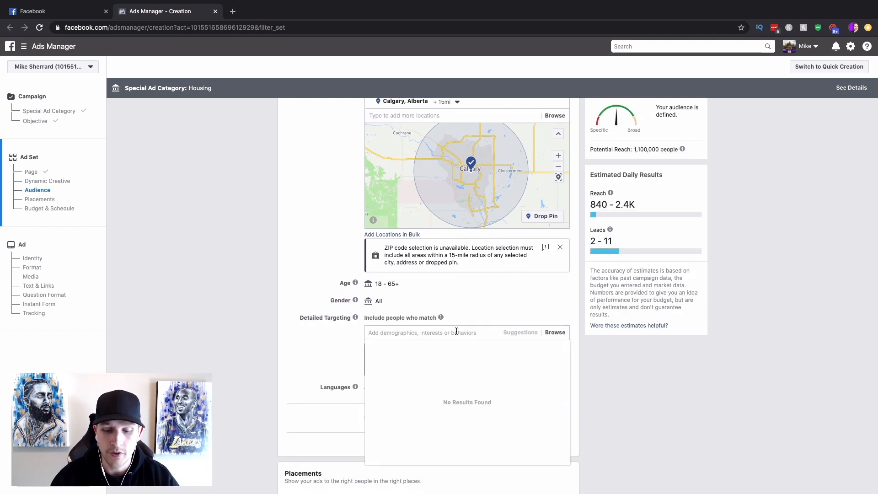
text(zillow)
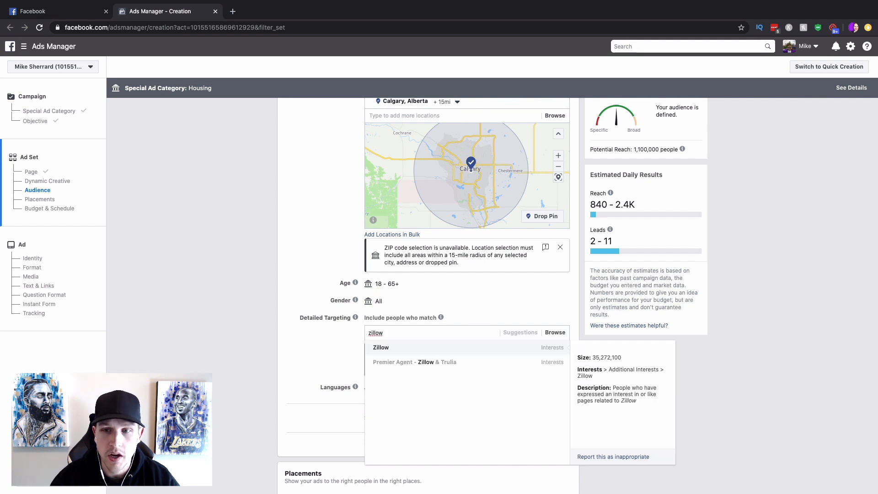
key(Return)
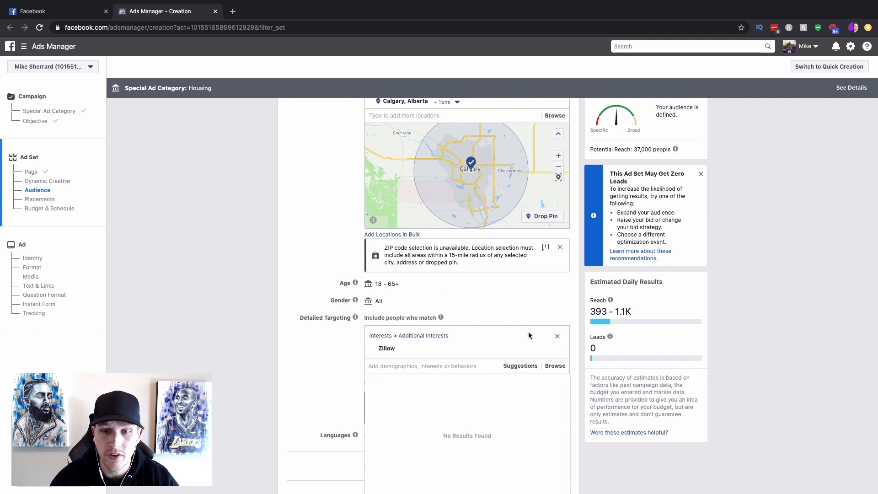
click(558, 337)
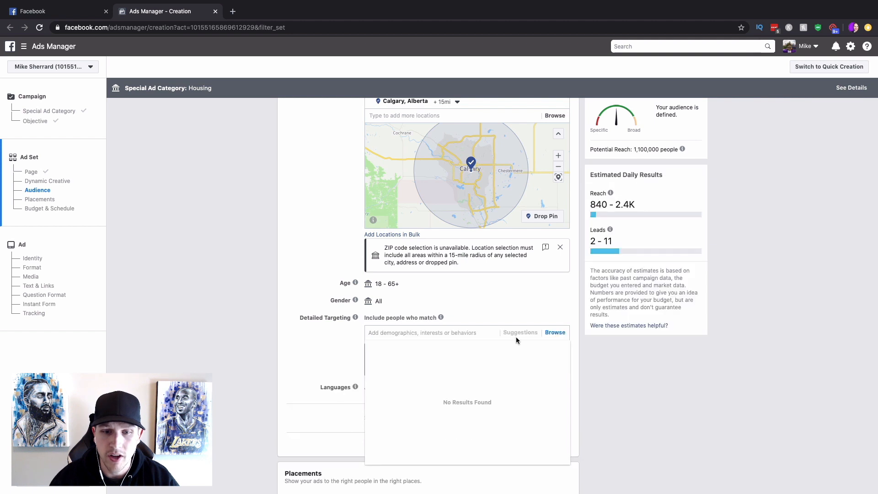
Search detailed targeting for "realtor.com" and add the realtor.com interest to the audience
click(420, 334)
text(real)
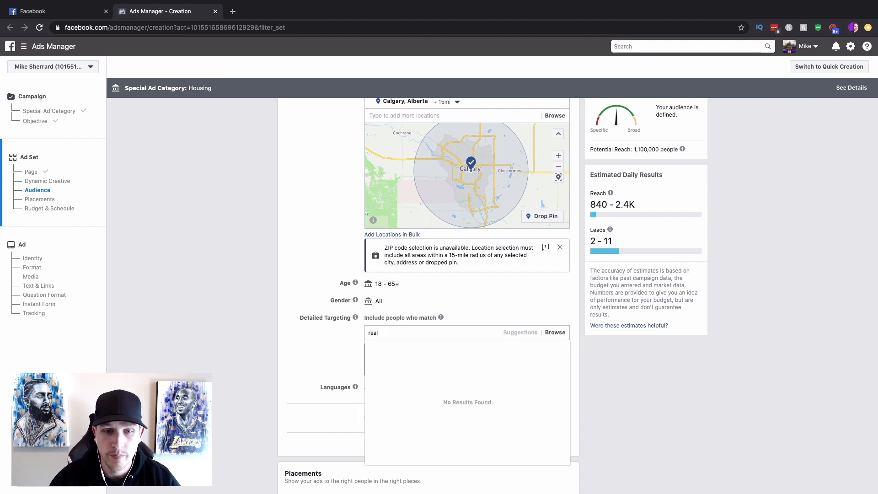
text(co.com)
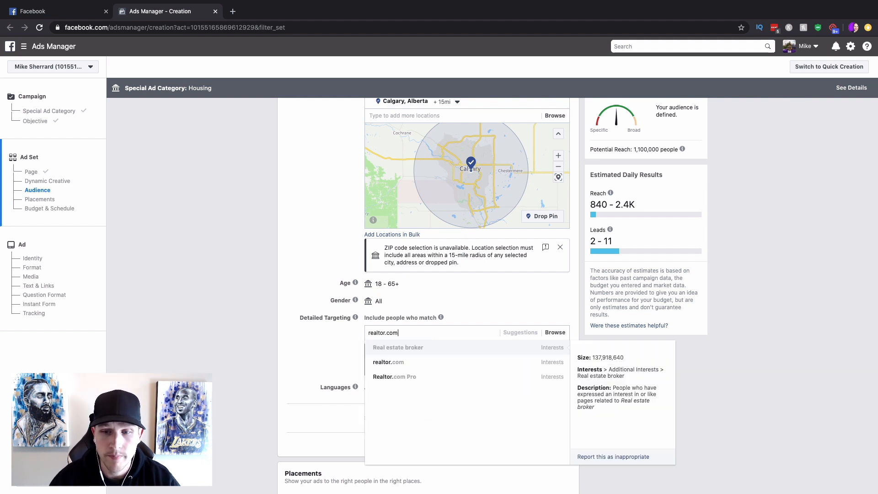
click(447, 349)
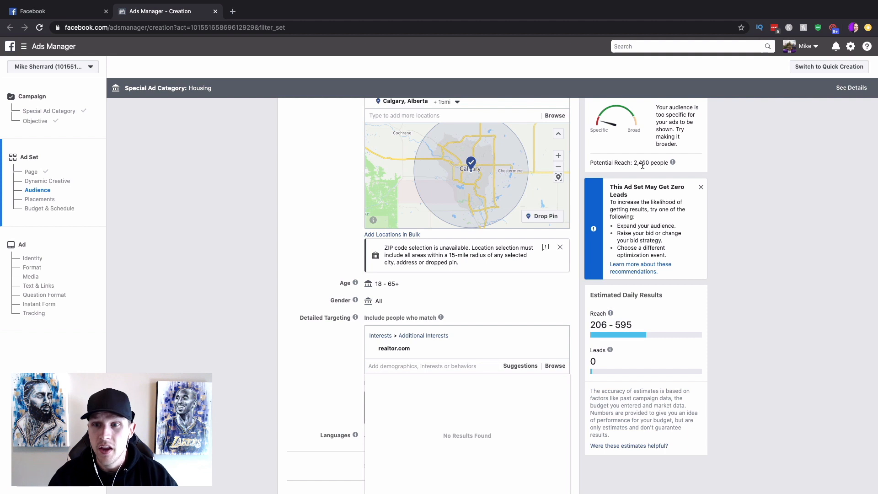
Dismiss the ZIP code notice and remove the realtor.com interest from the audience's detailed targeting
click(560, 247)
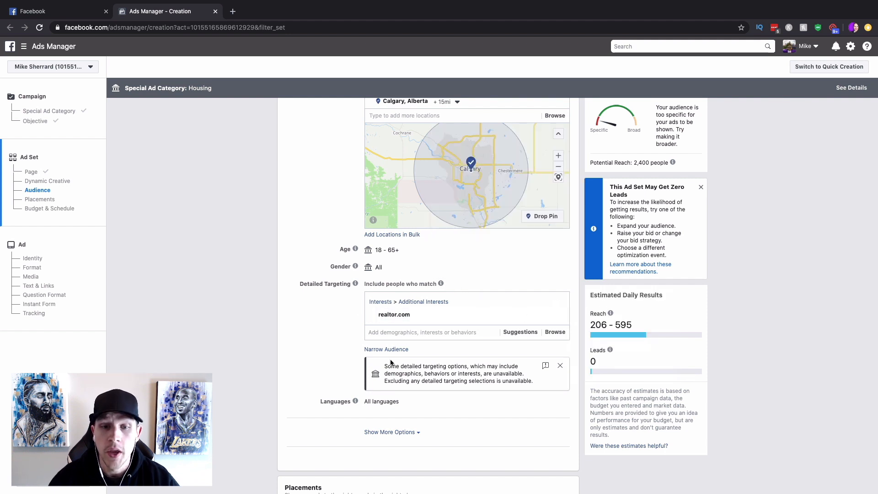
click(558, 316)
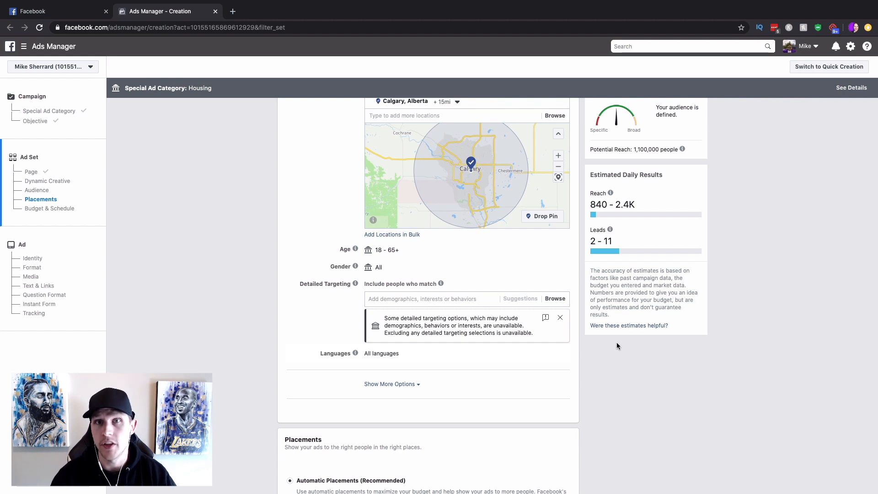
Switch the ad set from automatic to manual placements and review the available platforms and placements
scroll(617, 343, down, 6)
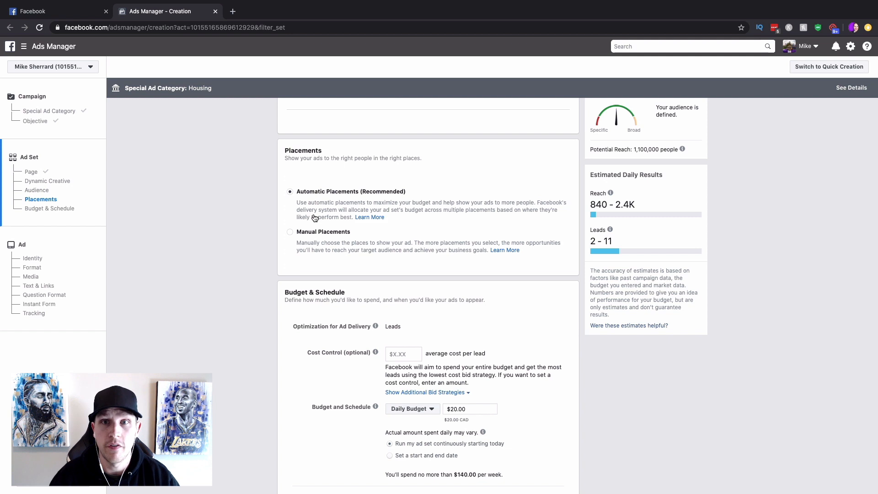
click(290, 233)
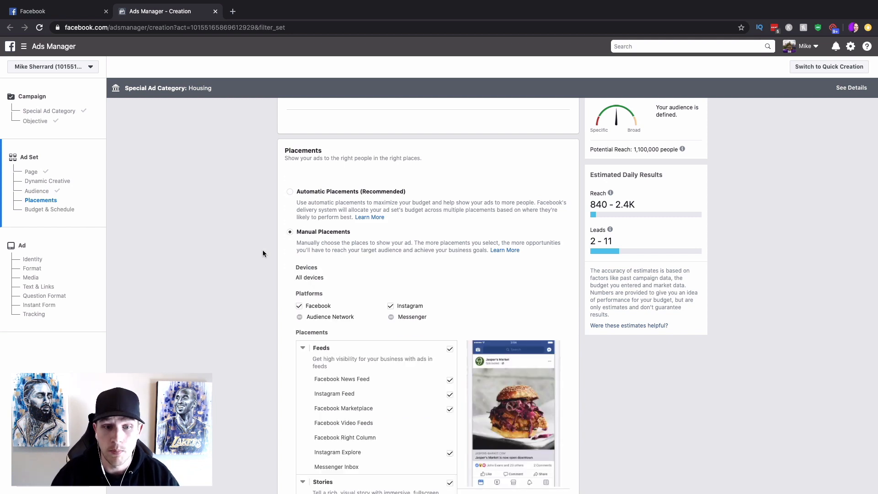
scroll(263, 253, down, 3)
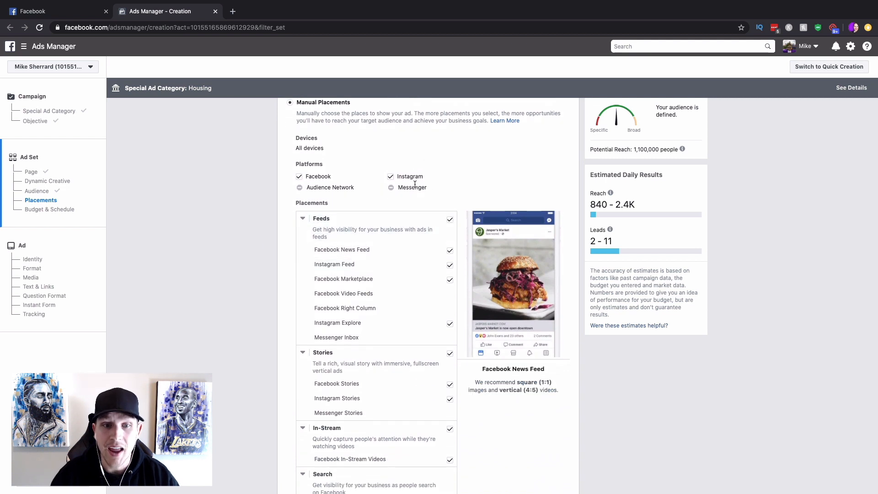
scroll(442, 263, down, 1)
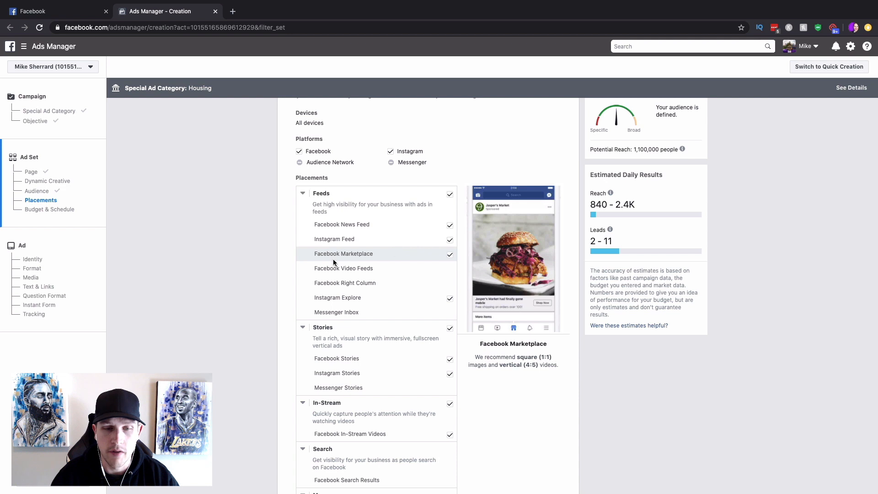
Exclude Instagram Explore, Stories, In-Stream and In-Article, keeping only Facebook News Feed, Instagram Feed and Facebook Marketplace as placements
click(450, 299)
click(452, 333)
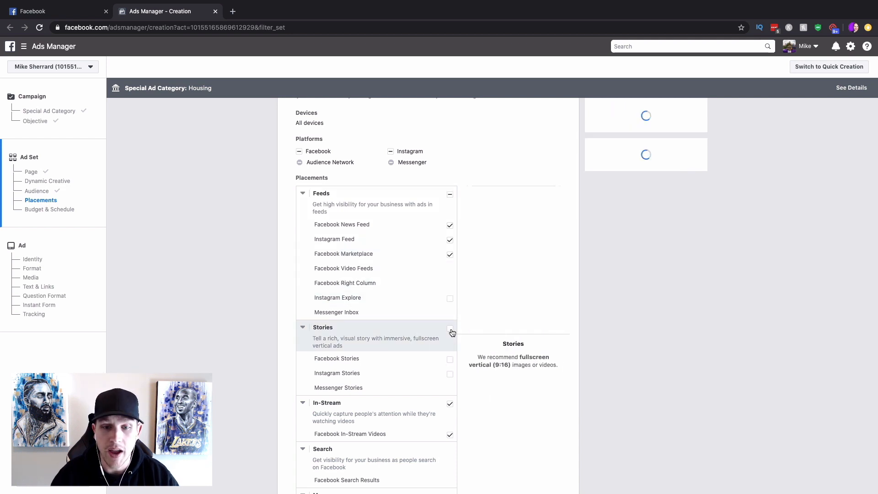
scroll(452, 332, down, 2)
click(452, 333)
scroll(450, 366, down, 2)
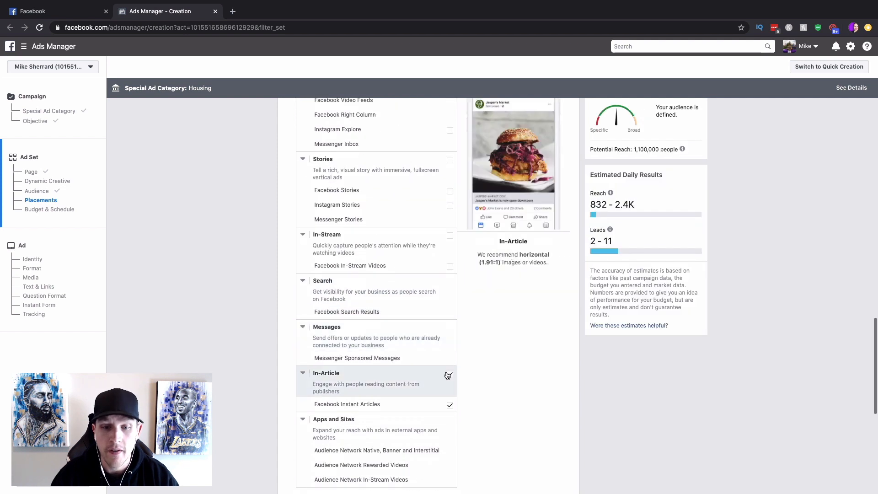
click(450, 373)
scroll(504, 379, down, 2)
scroll(504, 382, up, 6)
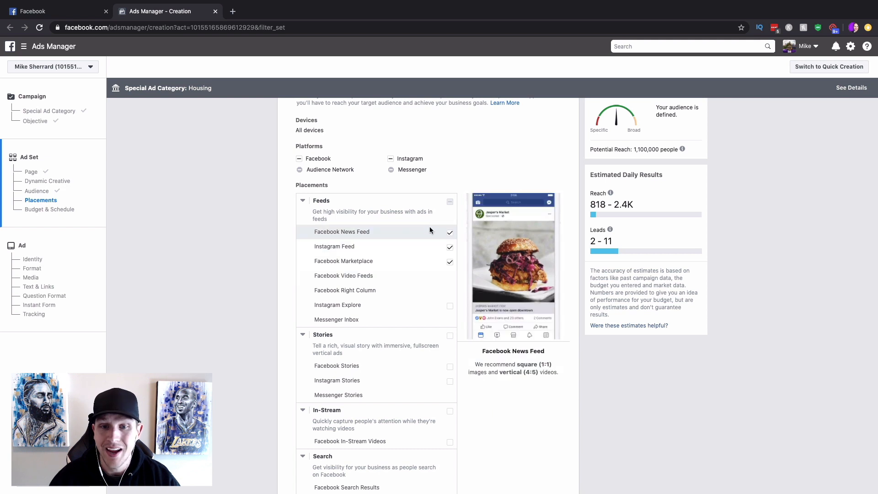
Try a daily budget of $10 for the ad set to compare the estimated daily results
scroll(676, 342, down, 1)
scroll(676, 341, down, 10)
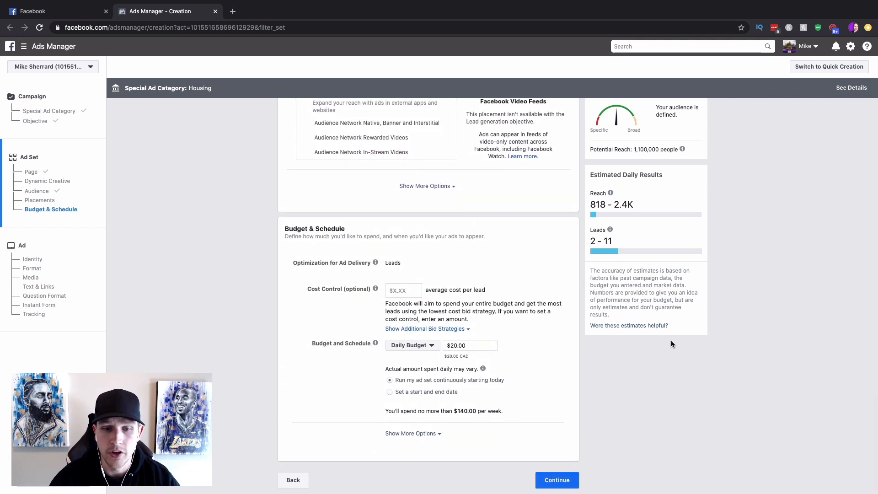
click(449, 345)
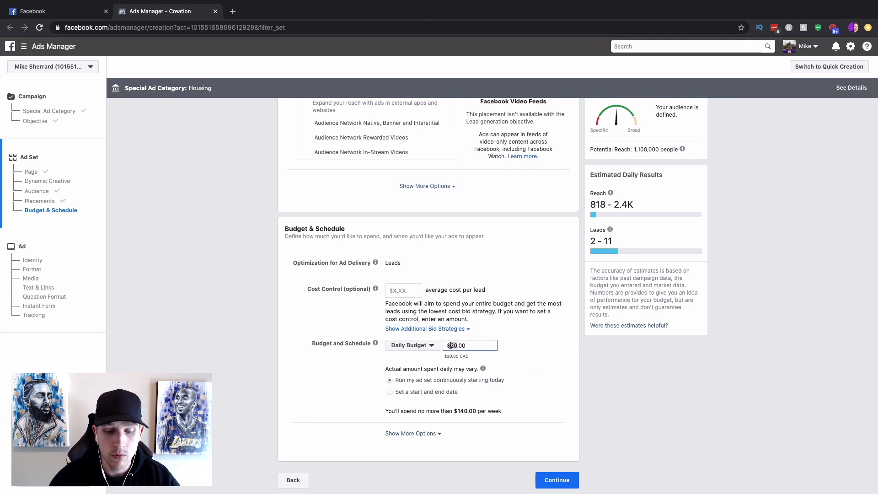
text(10)
click(549, 361)
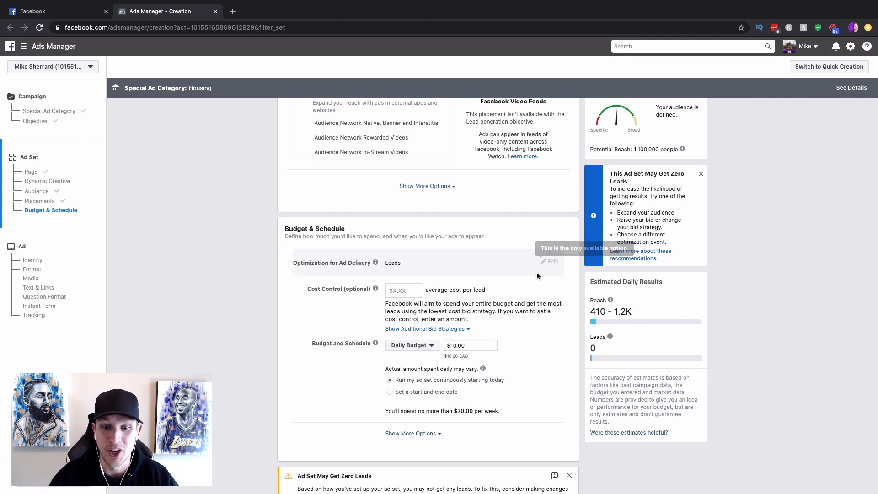
Set the ad set's daily budget to $20
click(452, 346)
text(2-)
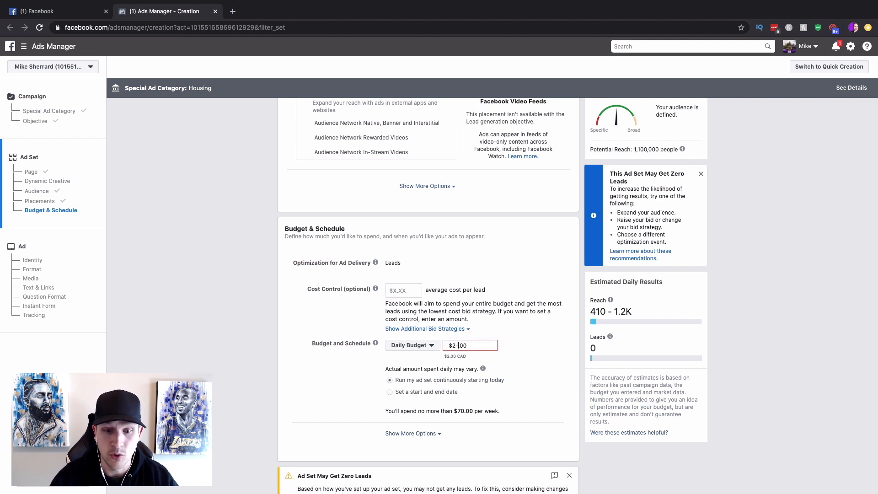
key(BackSpace)
text(0)
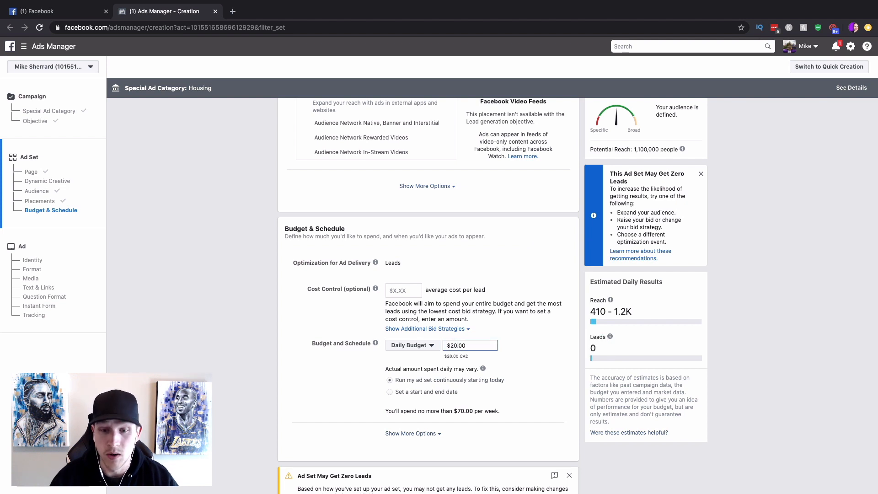
click(517, 344)
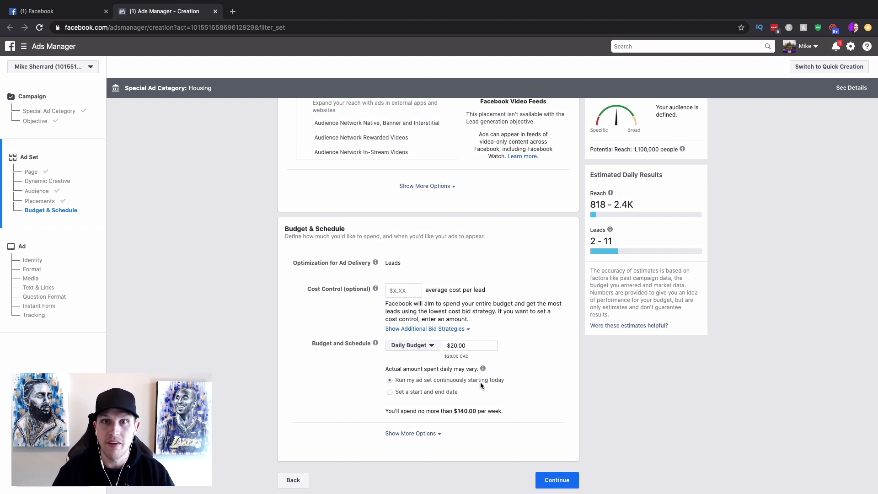
Run the ad set with a start and end date, starting on Jun 29, 2020 at 6:00AM
click(389, 392)
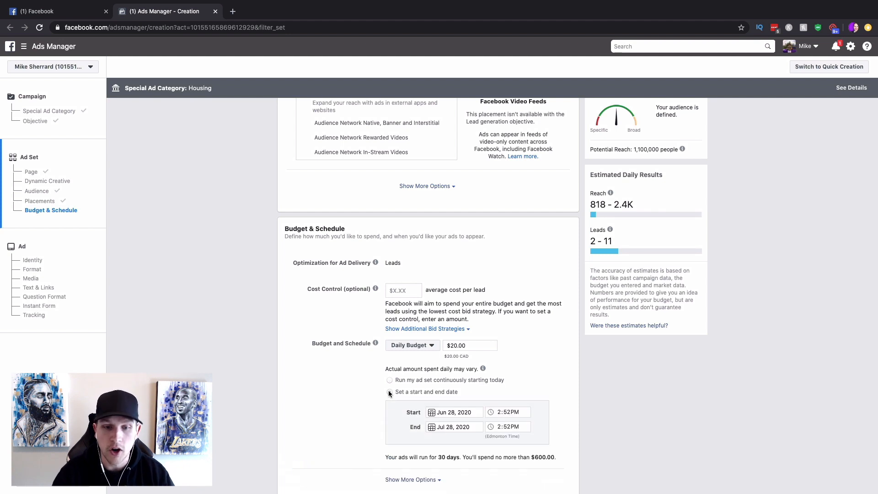
drag(505, 379, 396, 380)
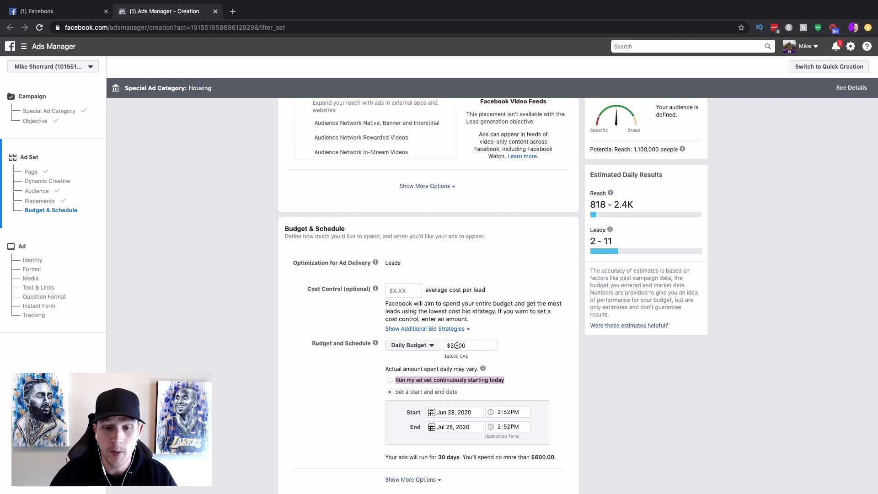
scroll(553, 378, down, 1)
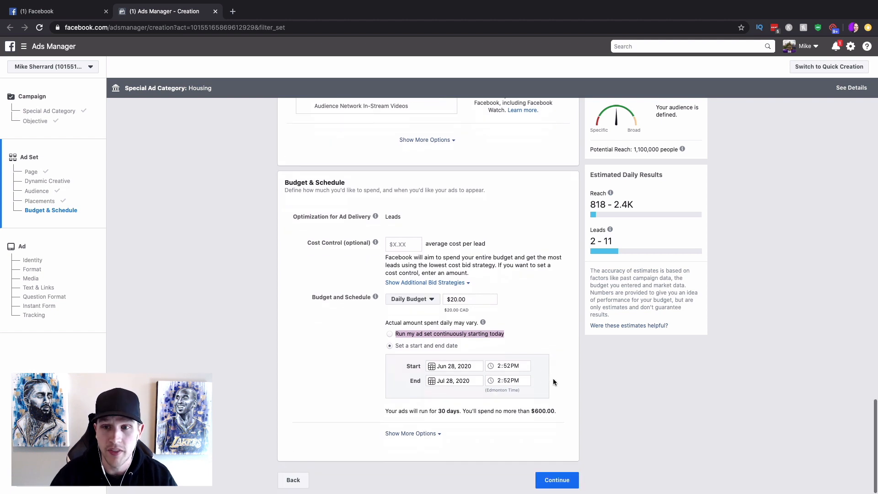
click(448, 367)
click(452, 457)
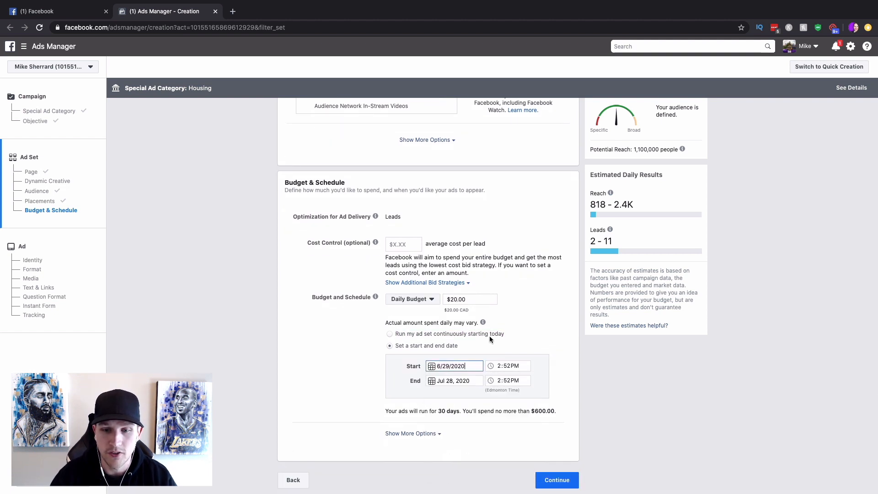
click(495, 366)
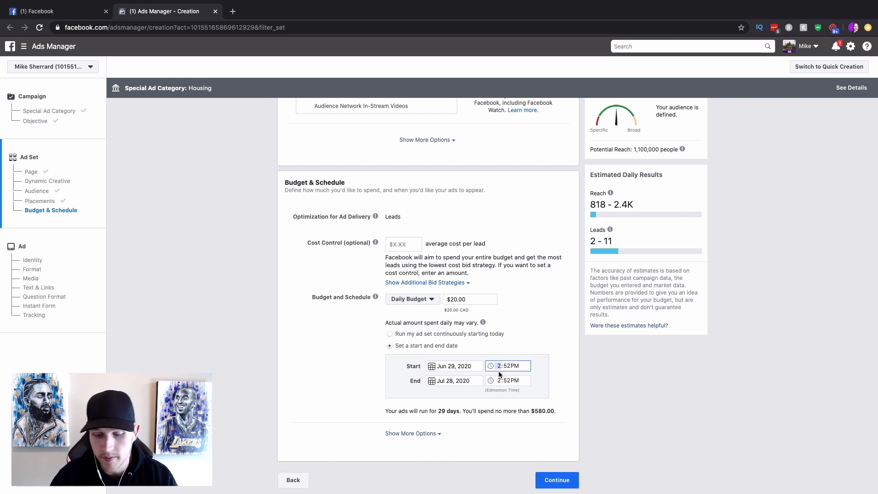
text(600a)
key(Tab)
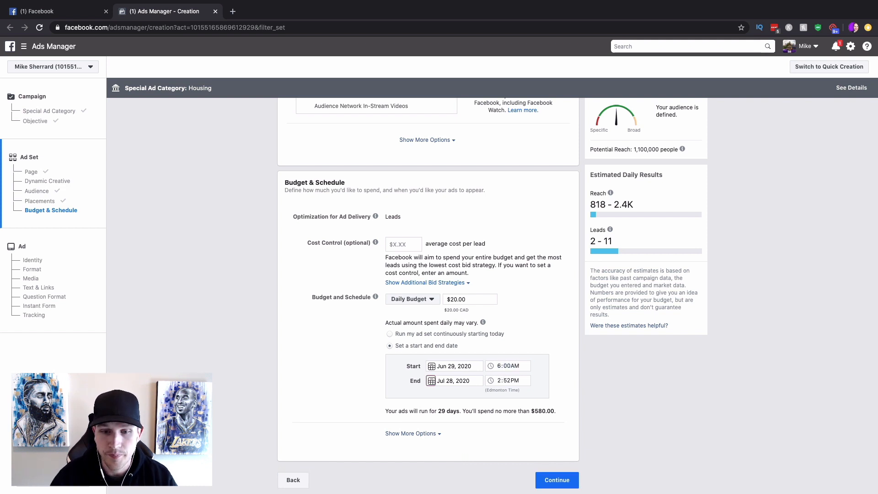
Set the ad set's end to Jul 6, 2020 at 6:00AM
key(Tab)
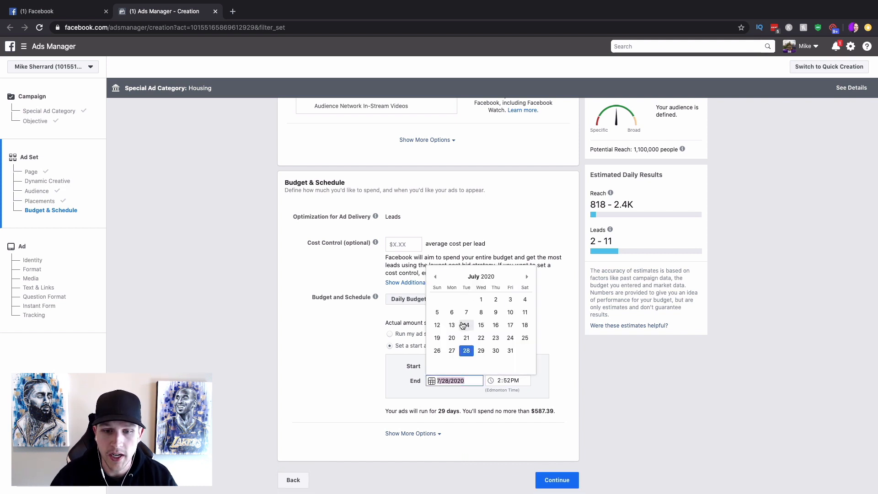
click(452, 312)
key(Tab)
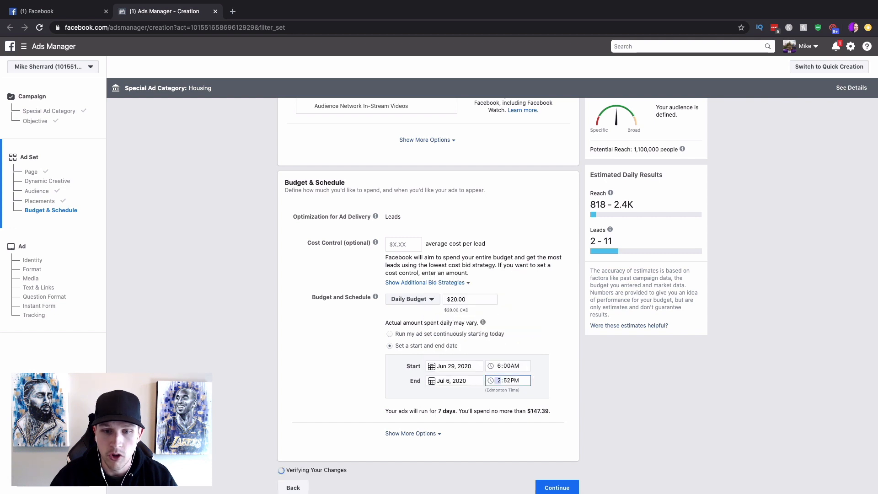
text(6)
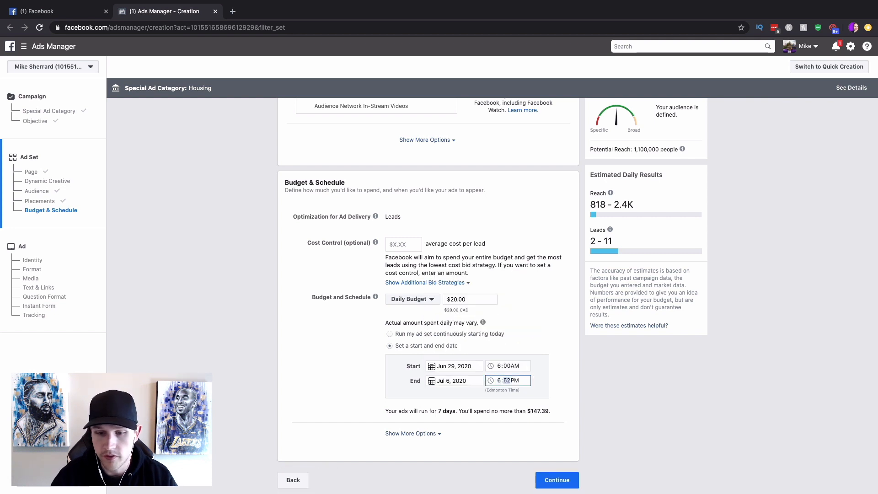
text(00a)
click(599, 388)
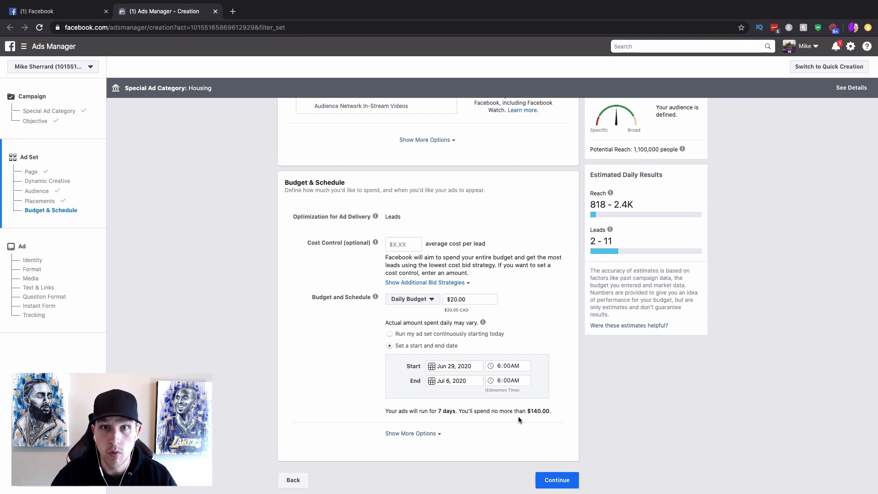
Continue to the ad level and select the available Instagram account as the ad's identity
click(557, 480)
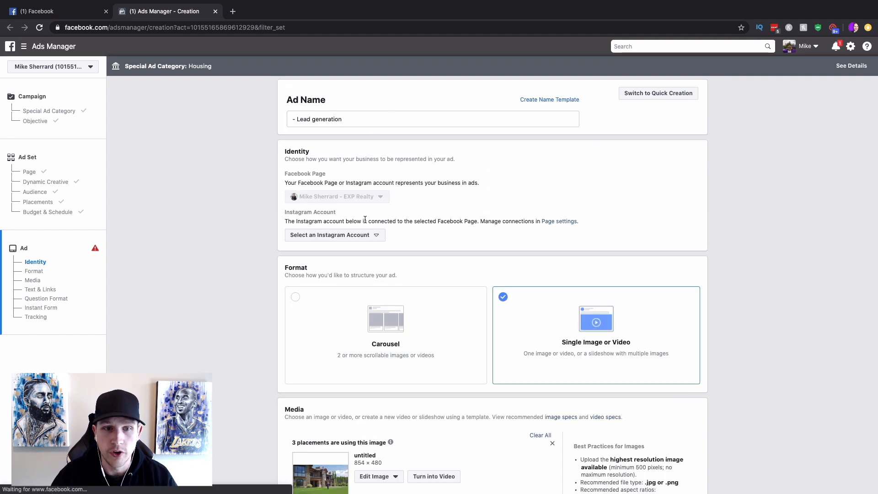
click(364, 236)
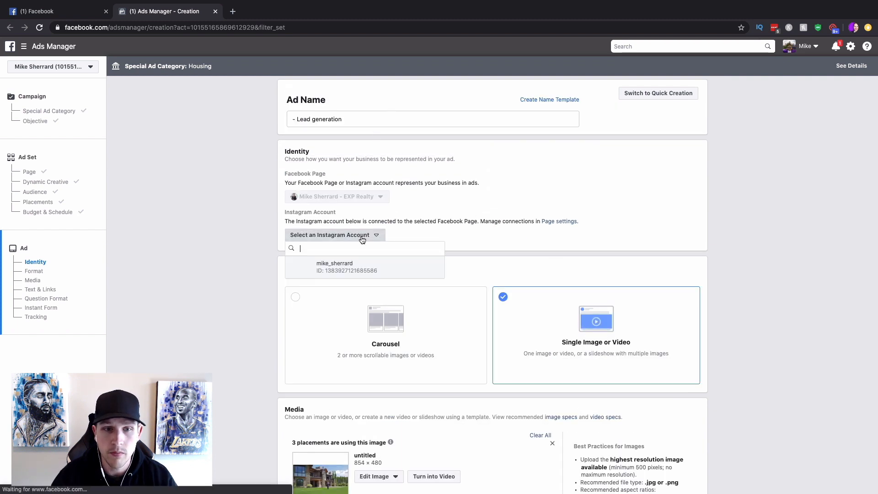
click(344, 268)
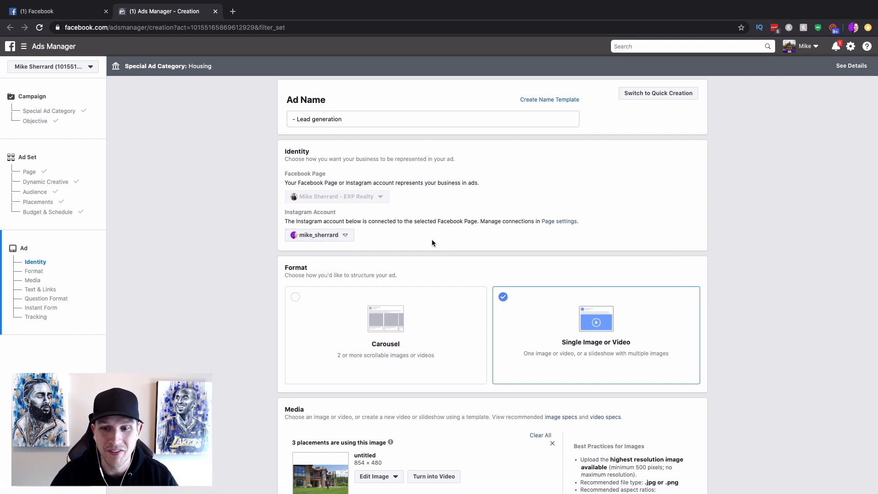
Replace the ad's image with the 1620 × 1080 house photo starting with "33fc81fb-bed" from the account images
scroll(432, 240, down, 3)
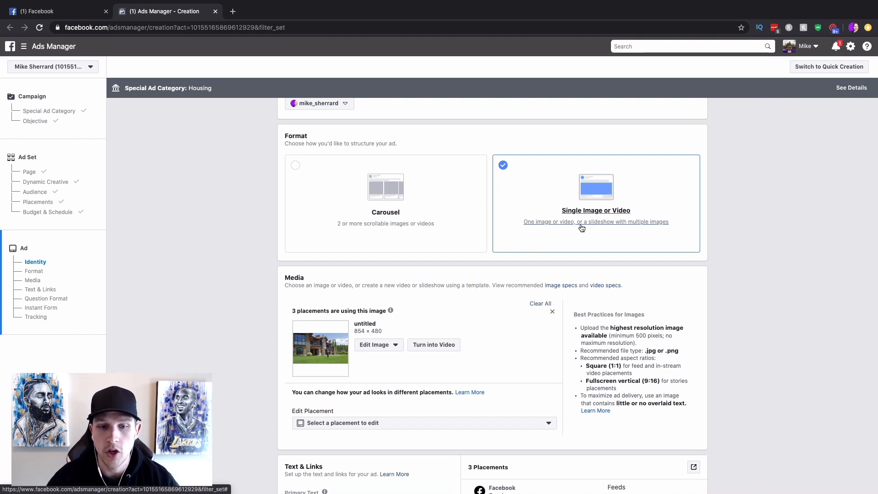
scroll(487, 267, down, 3)
scroll(488, 268, down, 4)
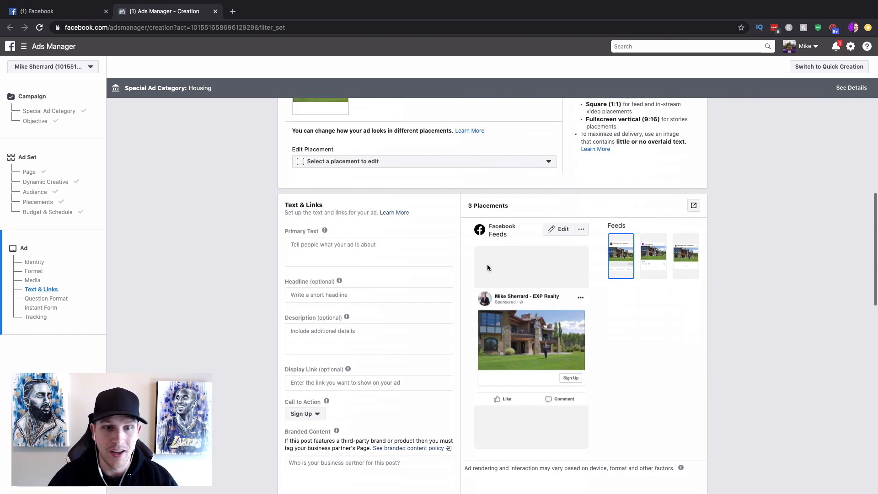
scroll(405, 226, up, 2)
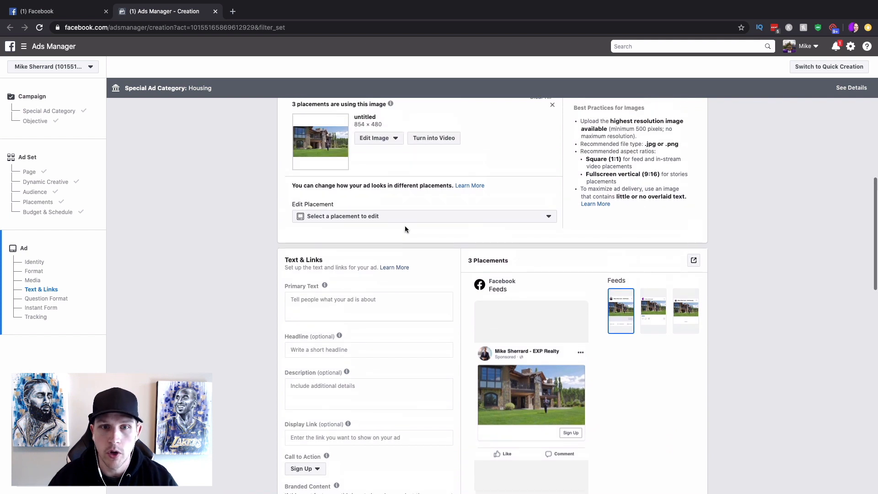
click(390, 169)
click(383, 180)
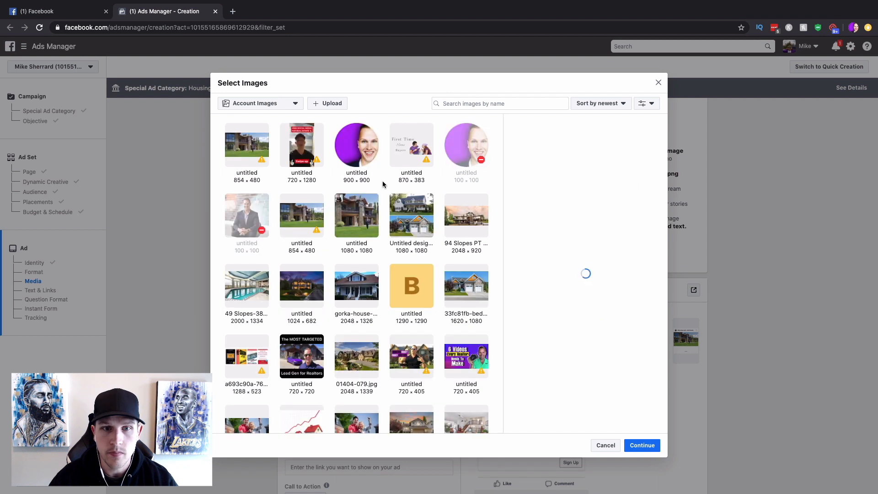
click(466, 286)
click(642, 445)
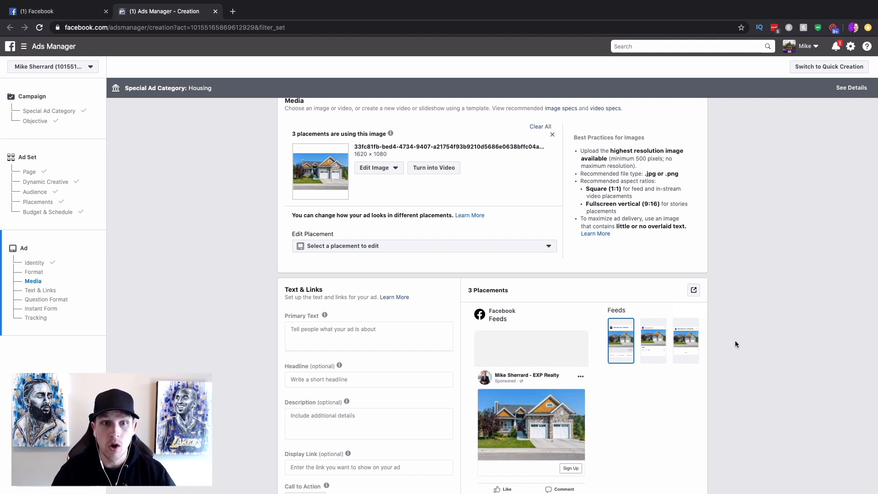
Begin the ad's primary text with "ATTENTION CALGARY" between two house-with-garden emojis
scroll(734, 344, down, 4)
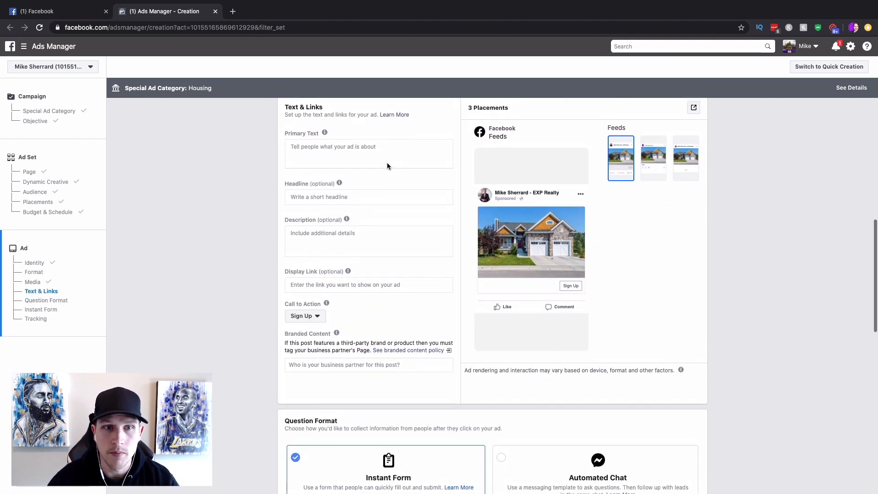
click(359, 159)
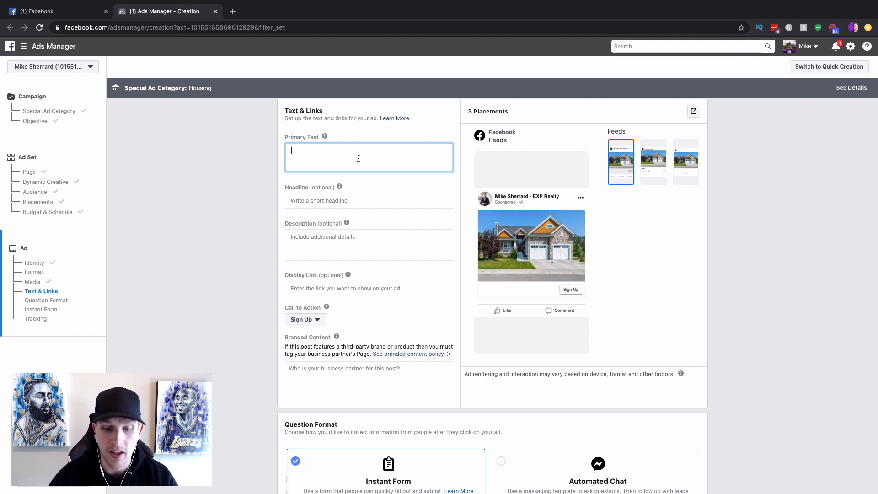
key(ctrl+super+space)
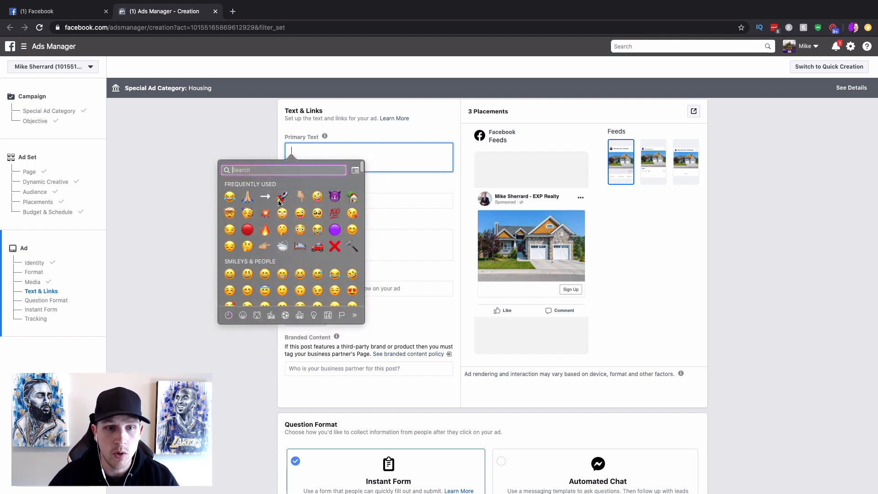
click(353, 197)
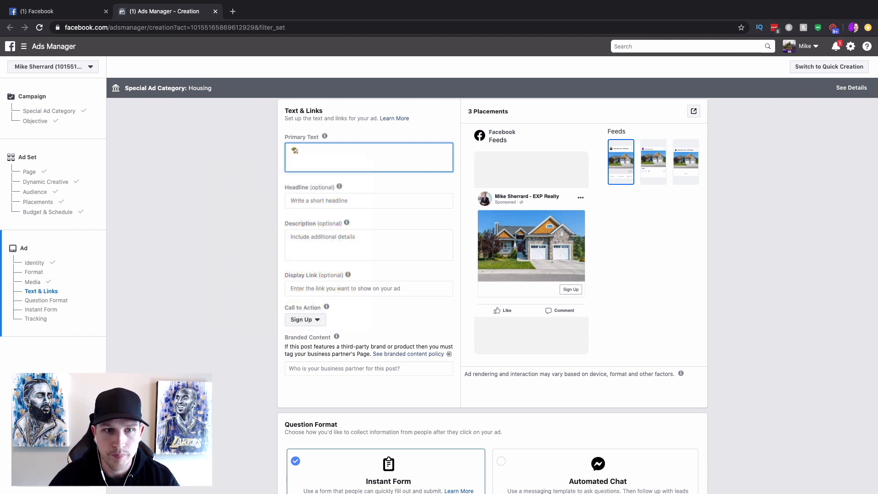
text(ATTENTION CALG)
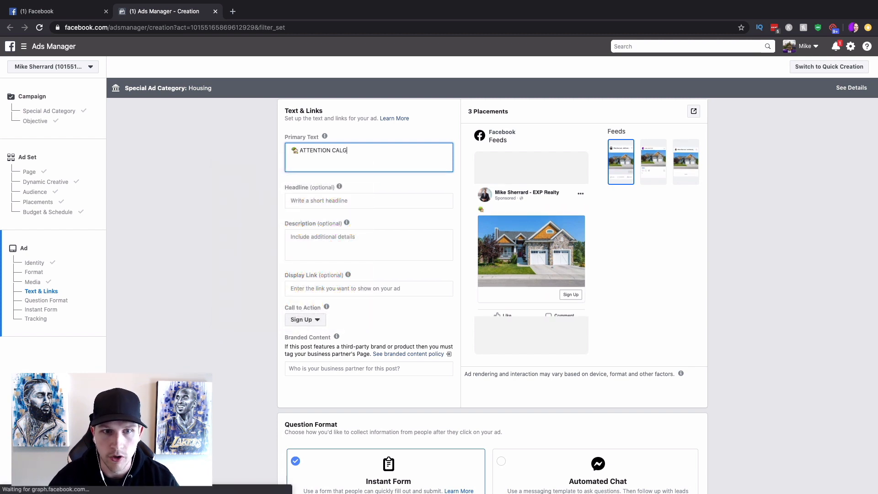
text(ARY)
key(ctrl+super+space)
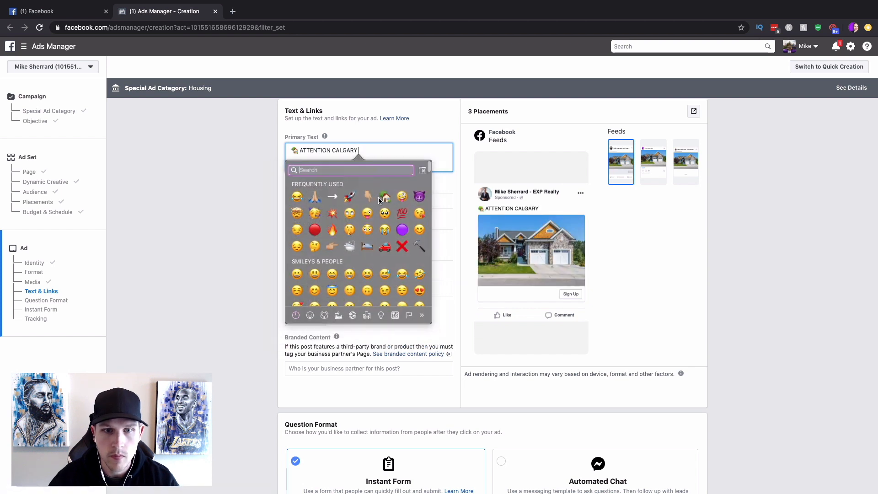
click(381, 199)
Continue the primary text with "Check out this custom list of the most popular listings UNDER $300,000"
text(Check out this custom list of home)
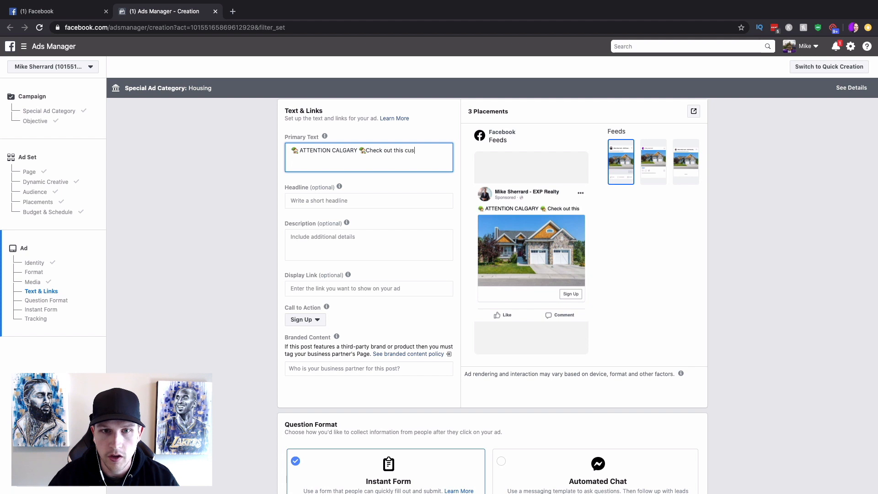
key(BackSpace)
key(BackSpace)
key(BackSpace)
key(BackSpace)
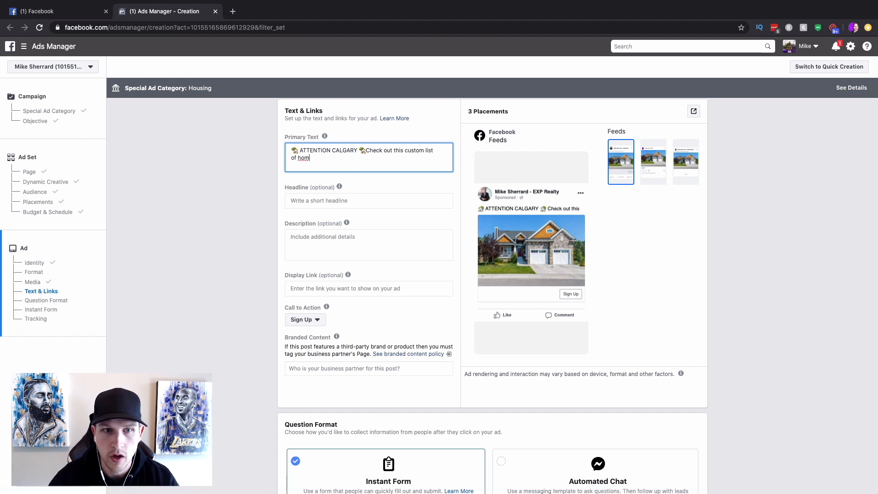
text(the most p)
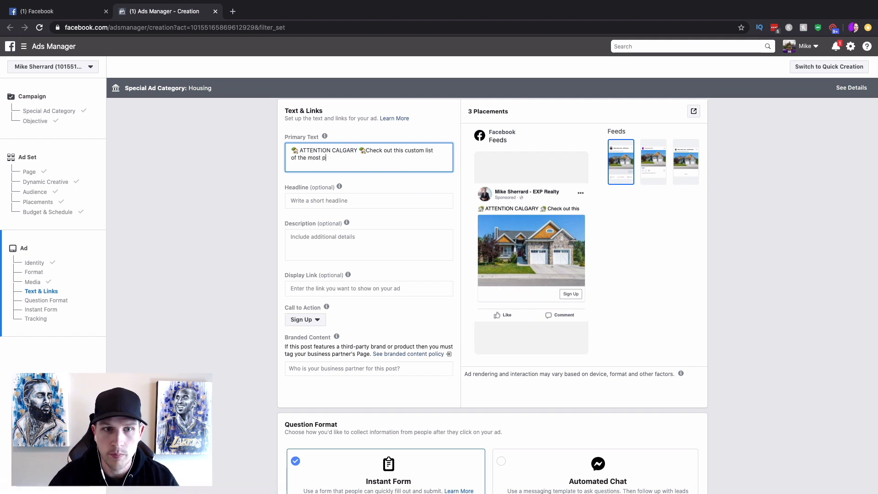
text(opular listings )
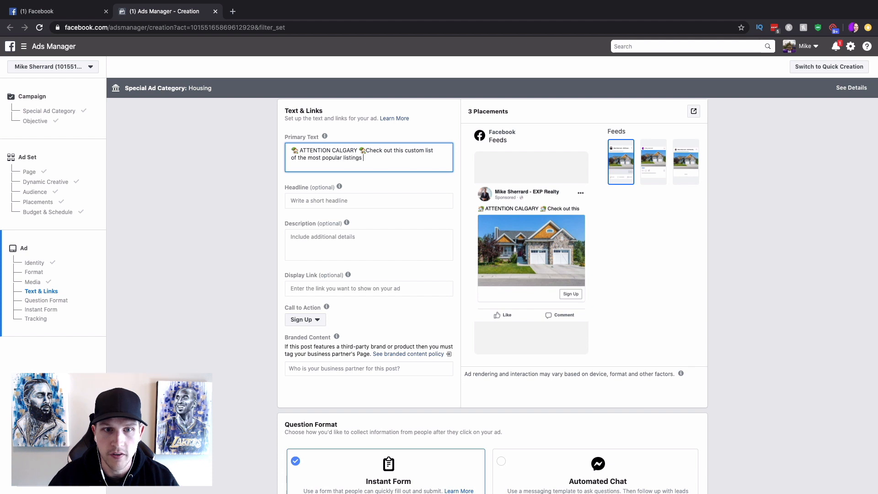
text(UNDER)
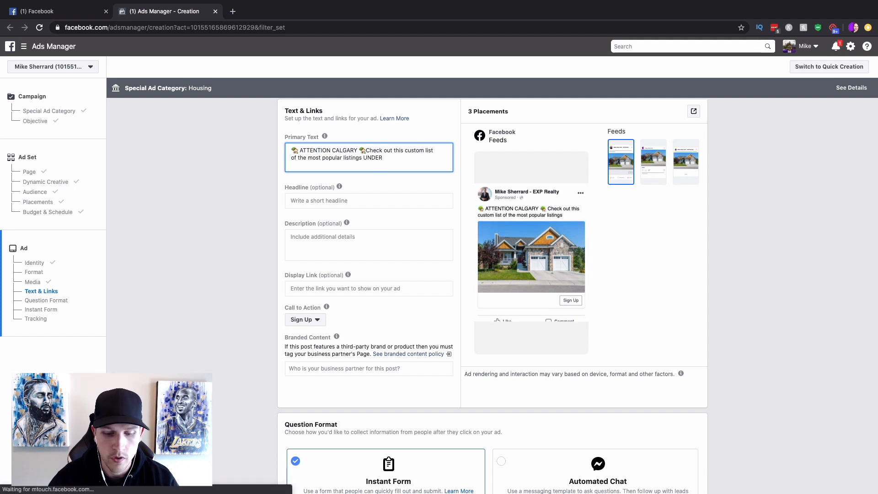
text( $300,000)
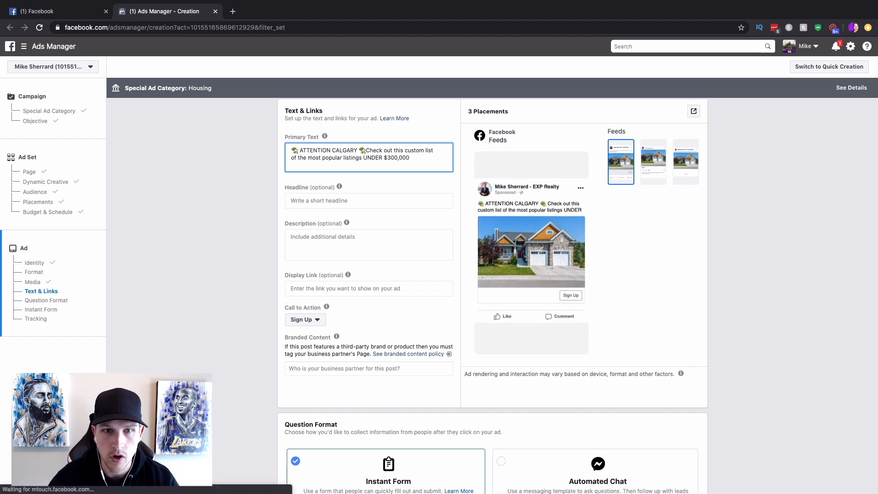
Add a second paragraph to the primary text: "This list is more up-to-date than Zillow & Realtor.com and is updated in real time!"
key(Return)
key(Return)
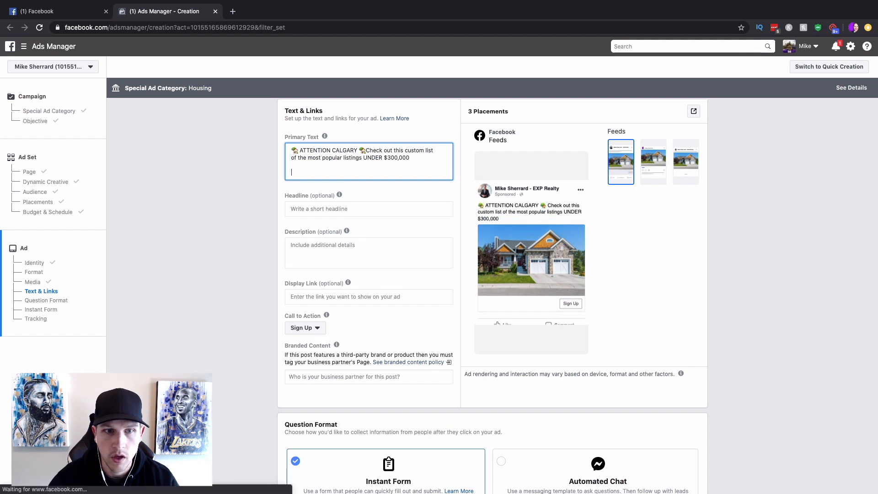
text(THIS)
text(his i)
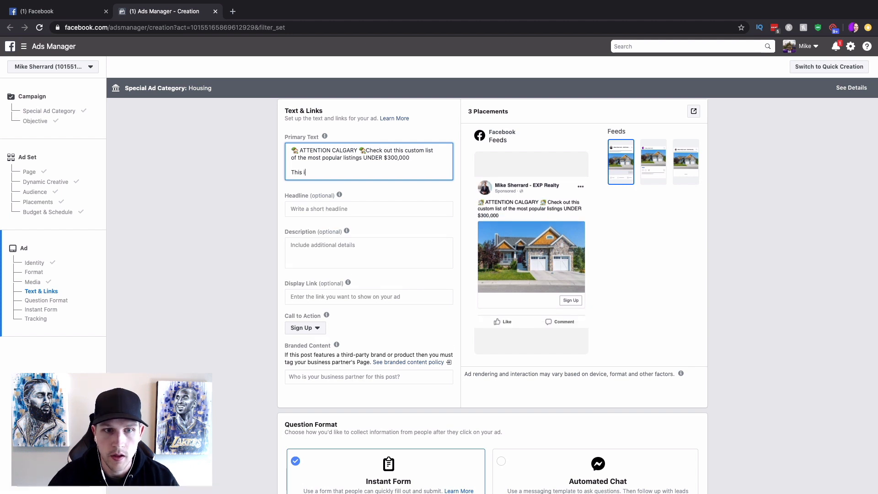
key(BackSpace)
text(list is more up)
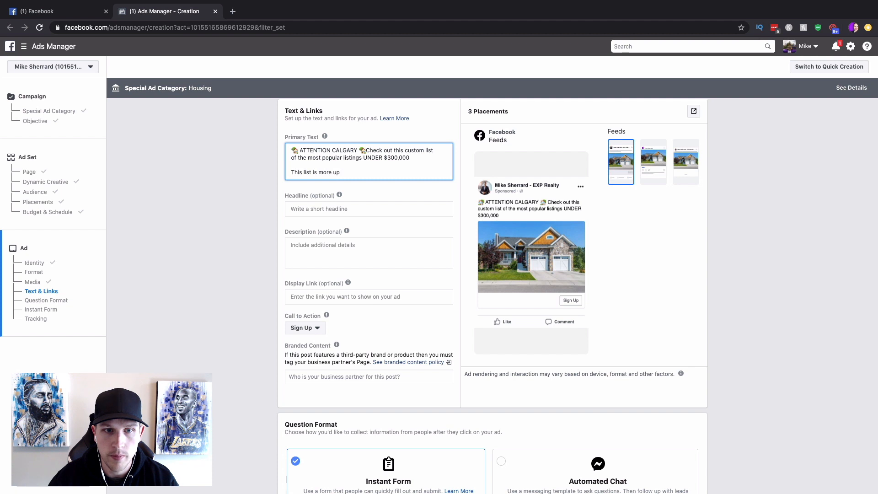
text(-to-date than Zillow & T)
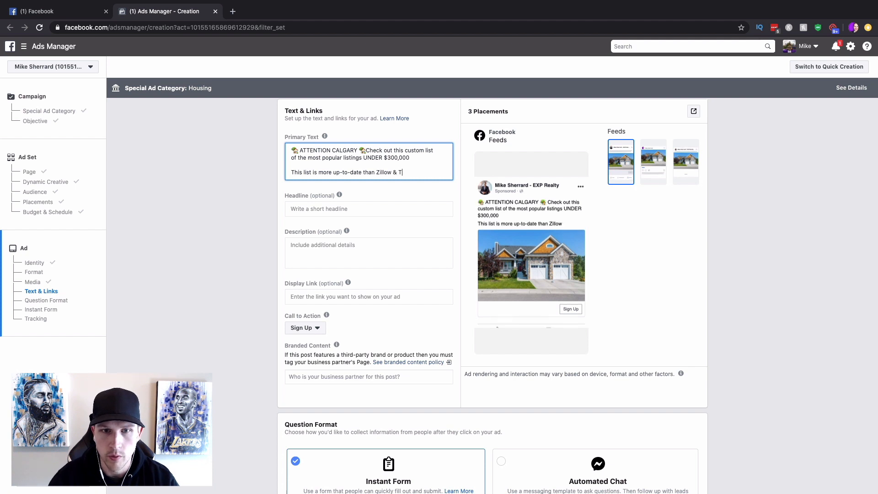
key(BackSpace)
text(Realtor.com)
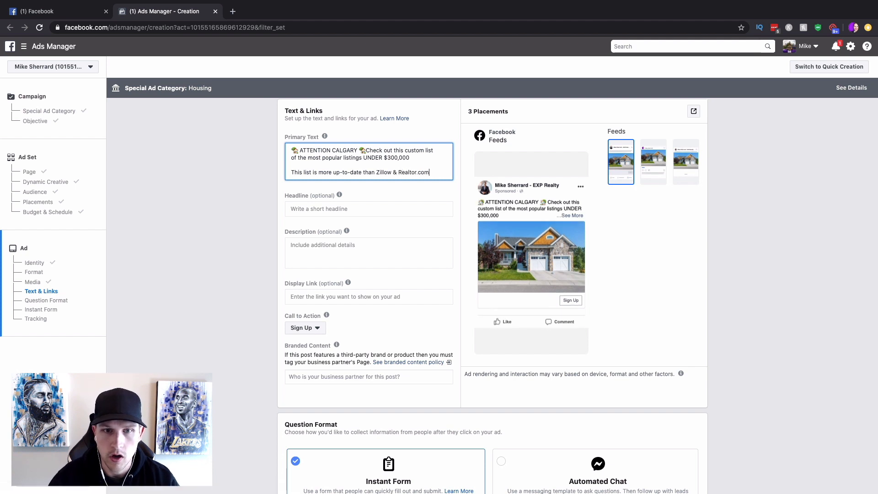
text( and us upd)
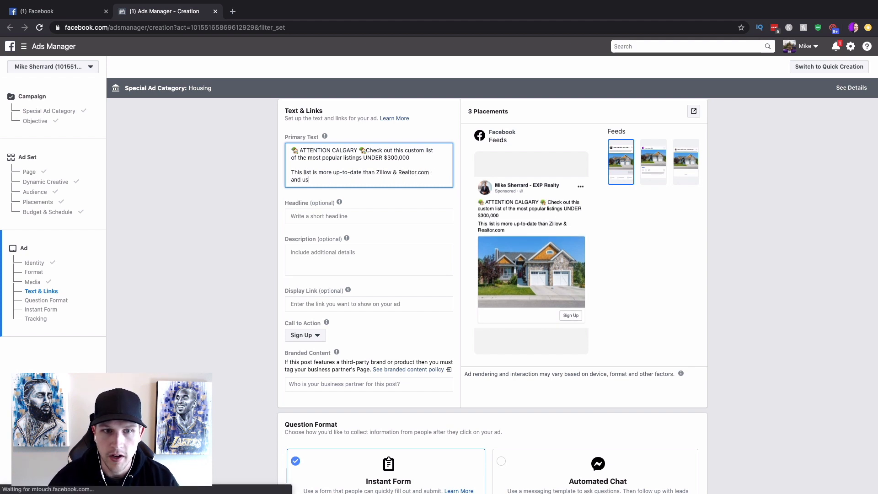
key(BackSpace)
key(BackSpace)
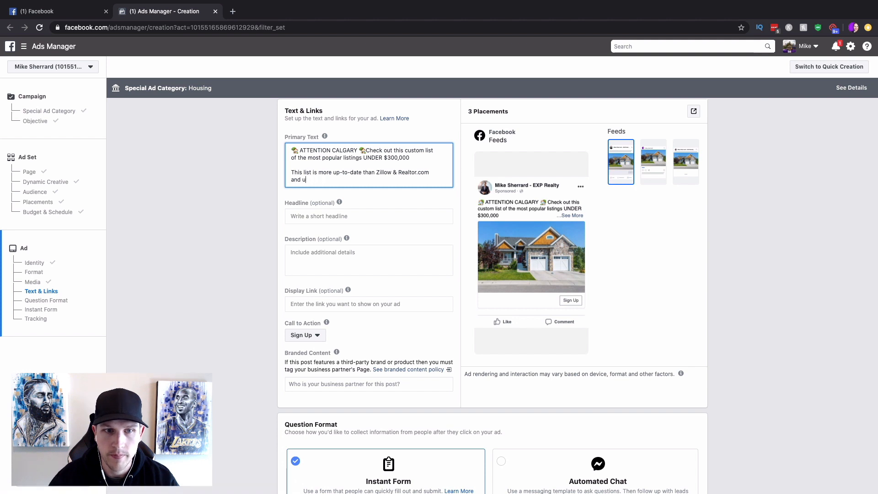
text(is updated in)
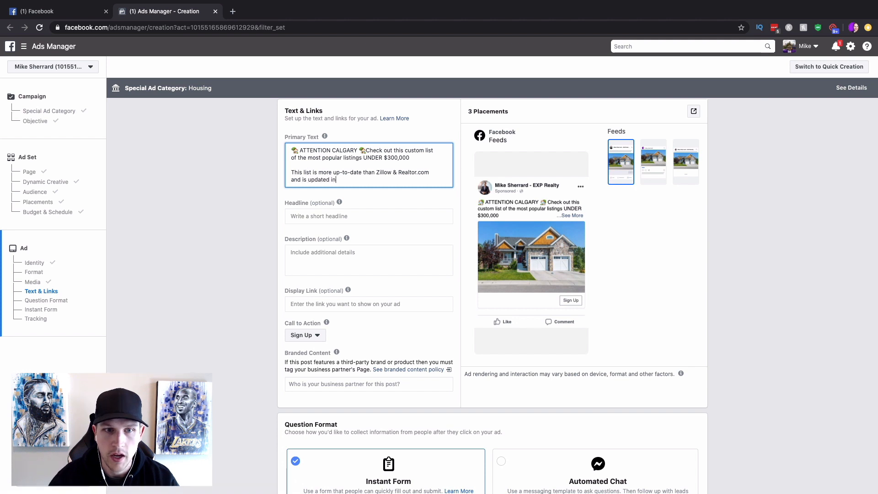
text( real time!)
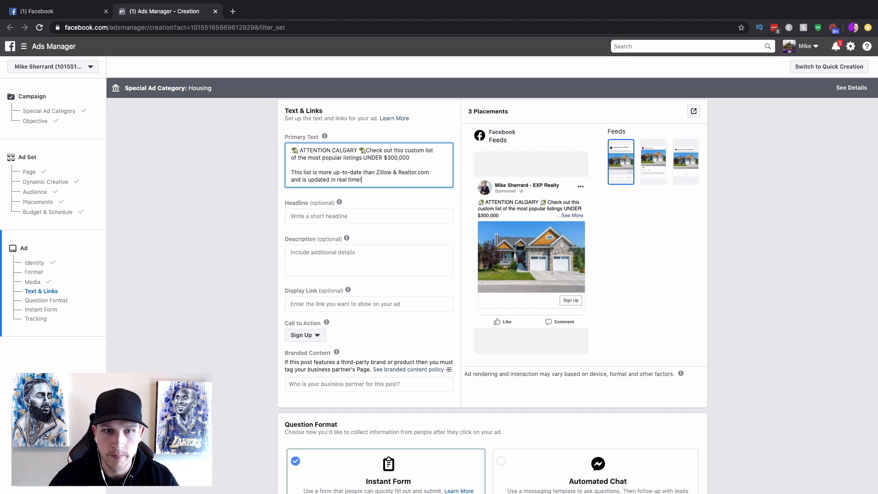
End the primary text with a separate line "Comment below for the FREE LIST" between two pointing-down hand emojis
key(Return)
key(super+space)
key(Escape)
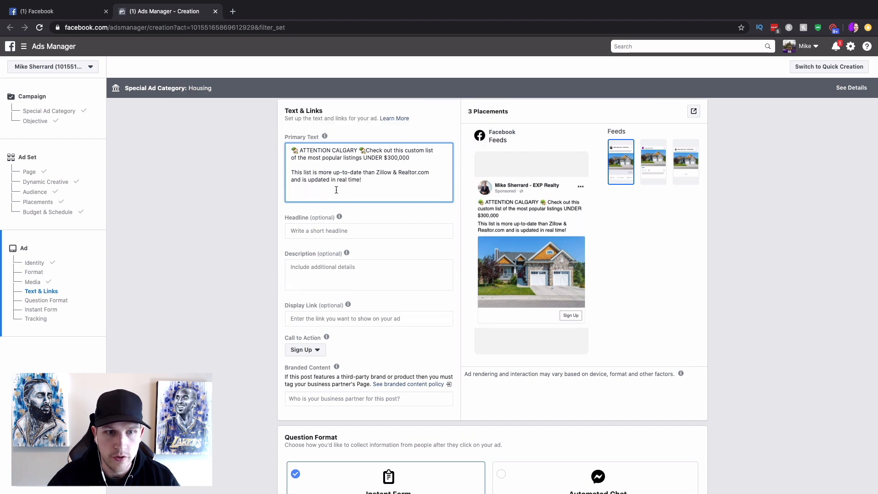
key(ctrl+super+space)
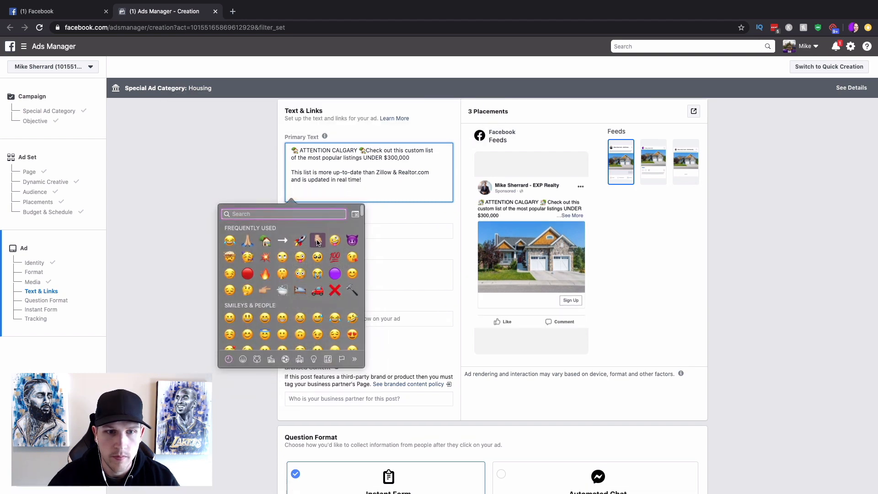
click(317, 240)
text(Comment be)
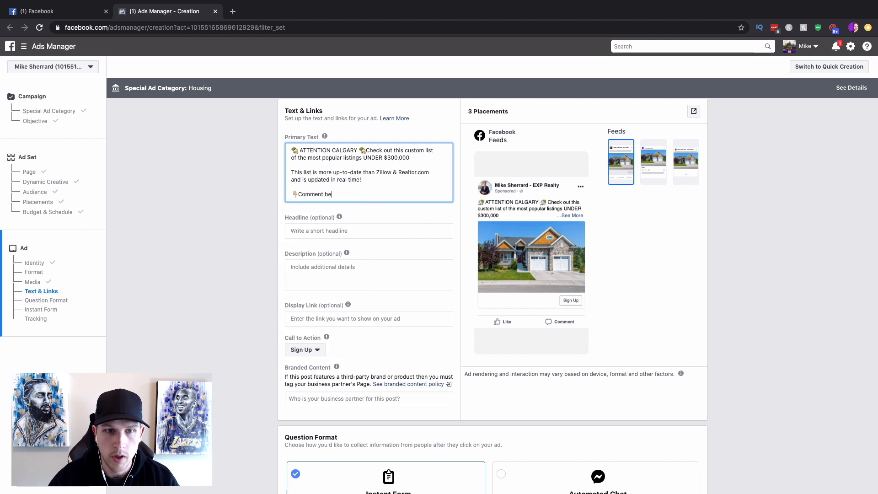
text(low for the FREE LSIT)
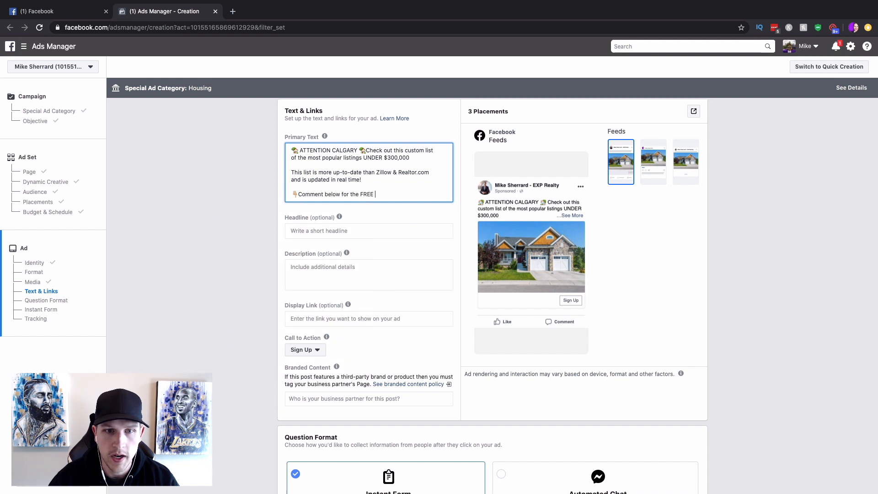
key(BackSpace)
key(BackSpace)
text(IST)
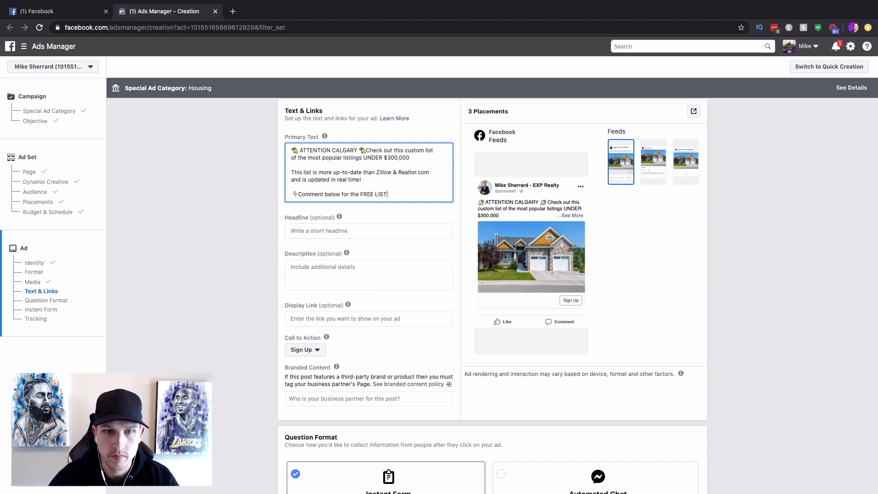
key(ctrl+super+space)
click(361, 242)
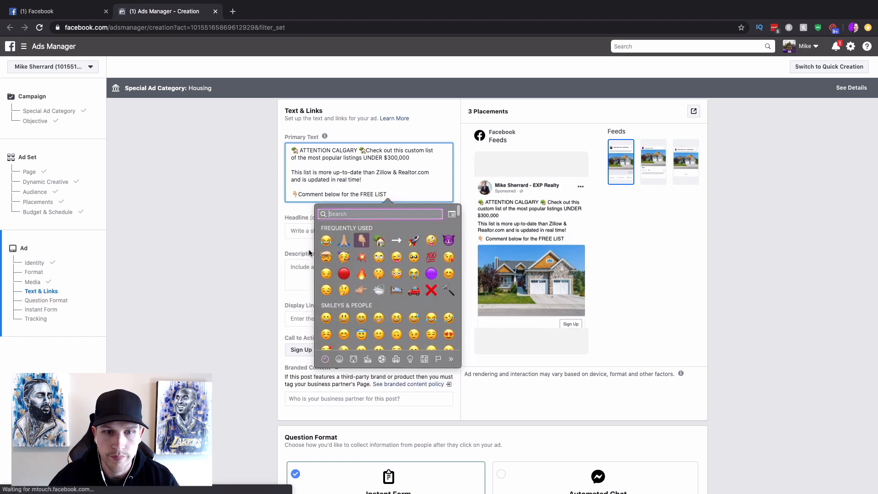
click(401, 157)
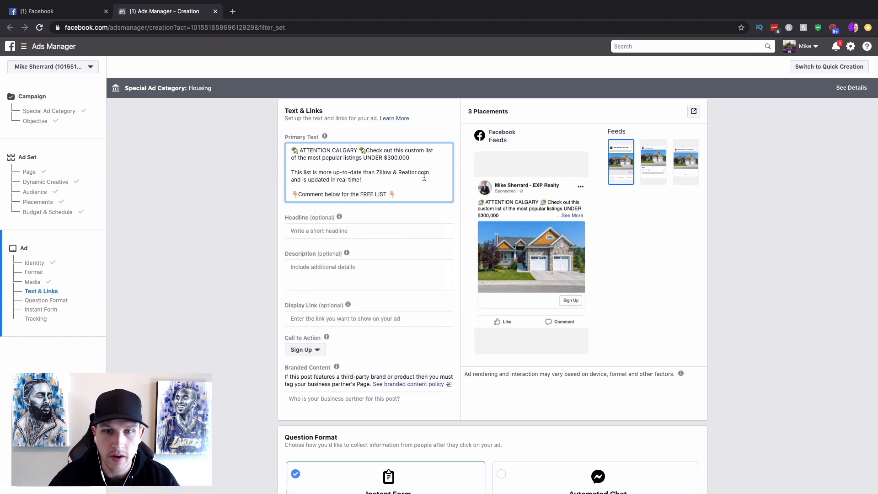
Set the ad's headline to "FREE List of Most Popular Homes Under $300k"
scroll(425, 180, down, 1)
scroll(424, 178, down, 1)
click(380, 177)
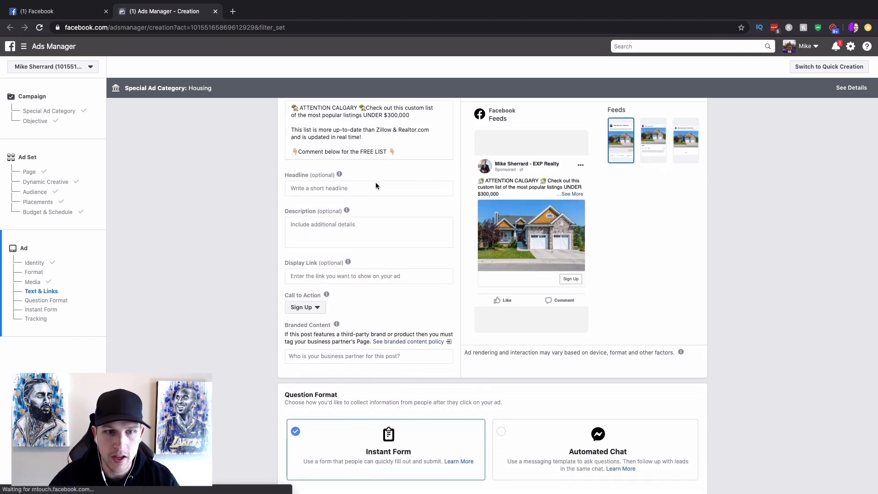
click(345, 192)
text(FREE )
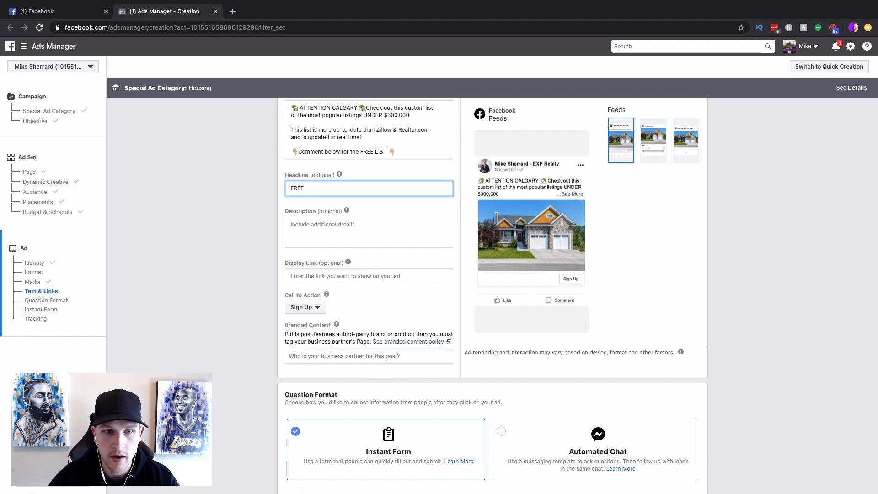
text(LIST OF)
key(BackSpace)
key(BackSpace)
key(BackSpace)
key(BackSpace)
key(BackSpace)
key(BackSpace)
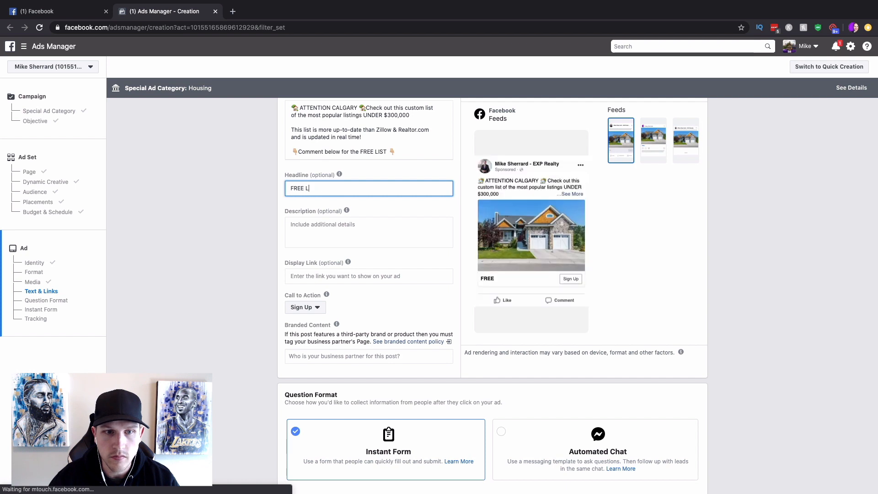
text(ist of Most)
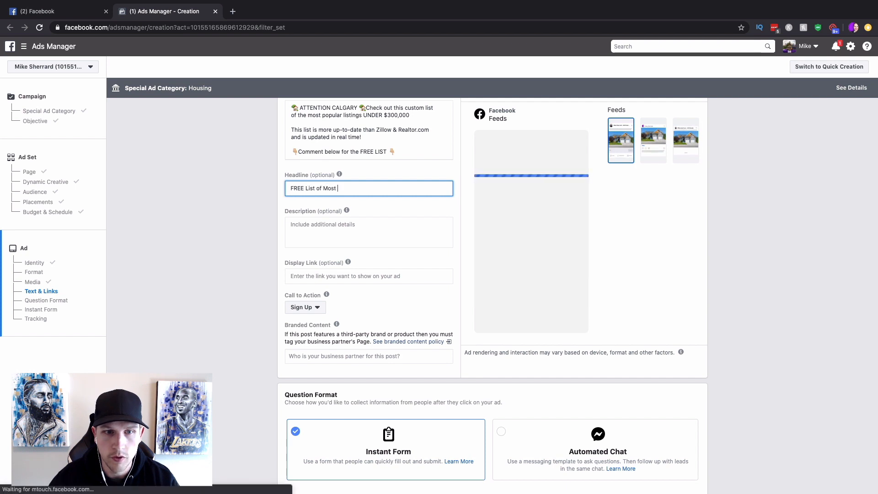
text( Popular Homes )
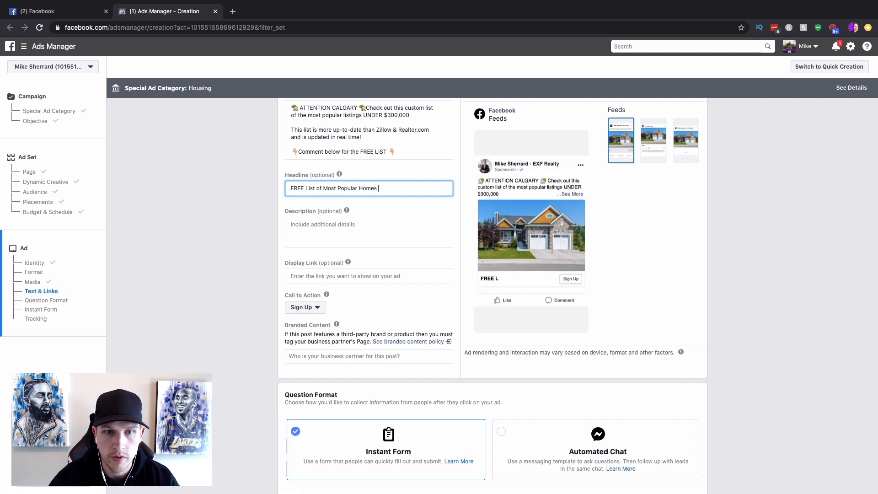
text(Under $300k)
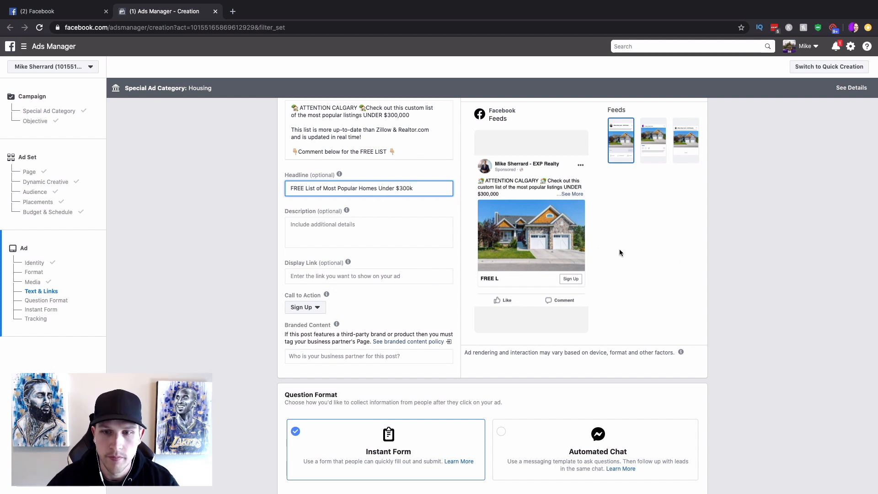
click(699, 263)
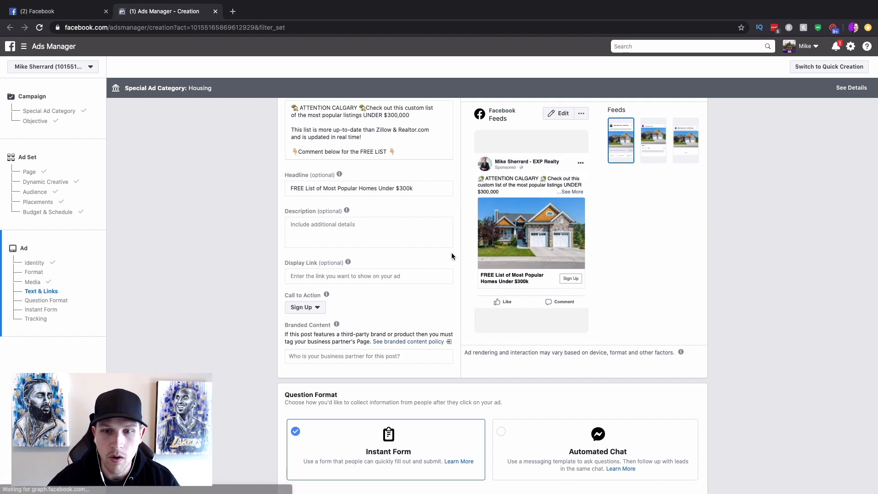
Set the ad's call to action to Learn More and append a right-pointing hand emoji to the headline
click(321, 313)
click(306, 386)
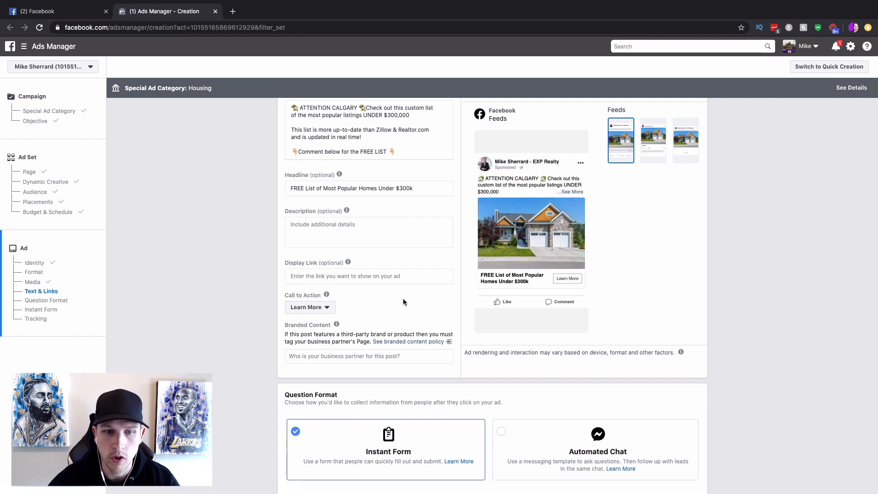
click(422, 189)
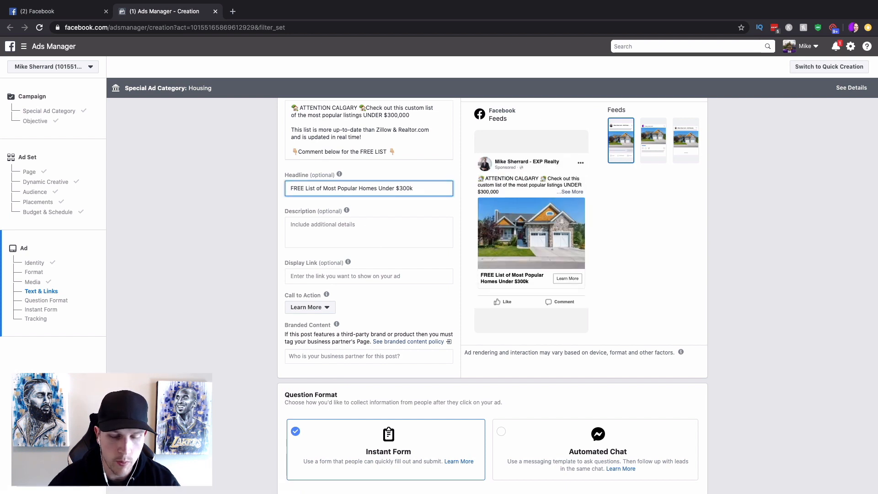
key(ctrl+super+space)
click(386, 286)
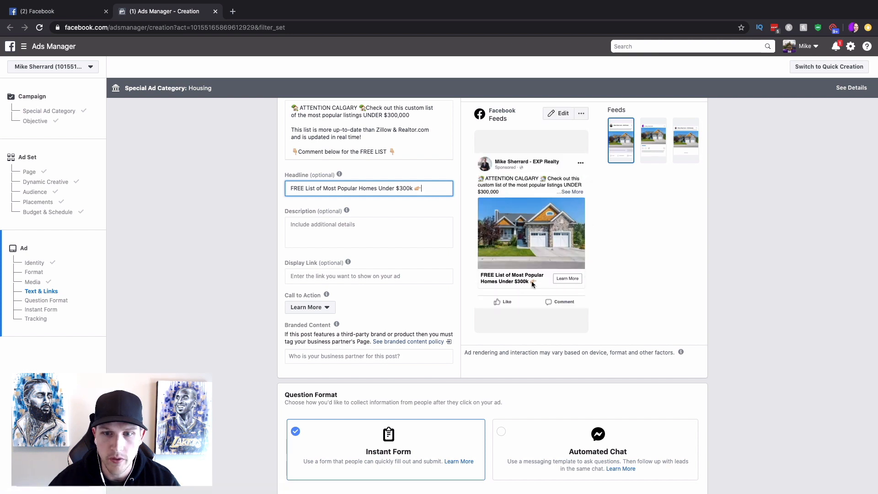
Preview the ad in the Instagram Feed, Facebook Marketplace and Facebook Feeds placements
scroll(592, 247, up, 1)
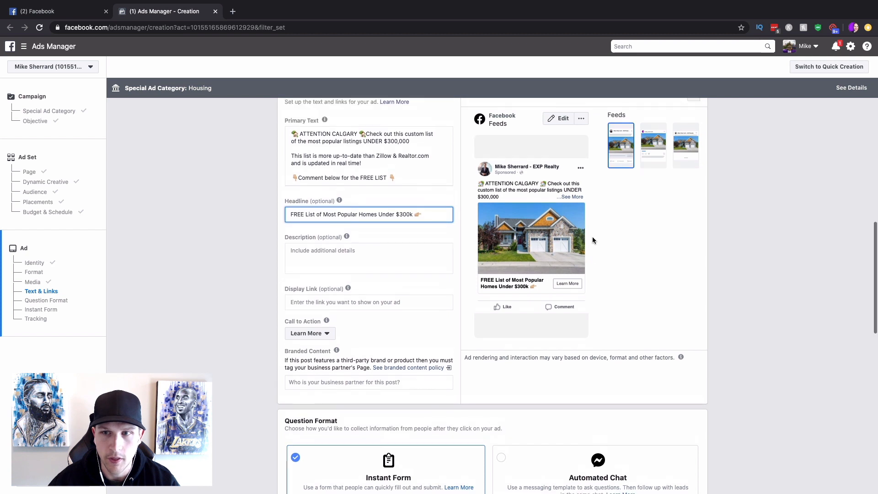
click(655, 136)
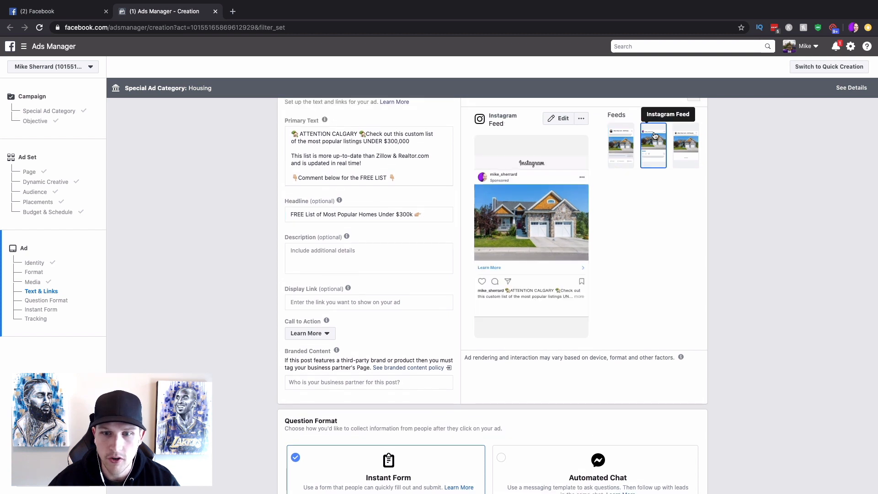
click(688, 146)
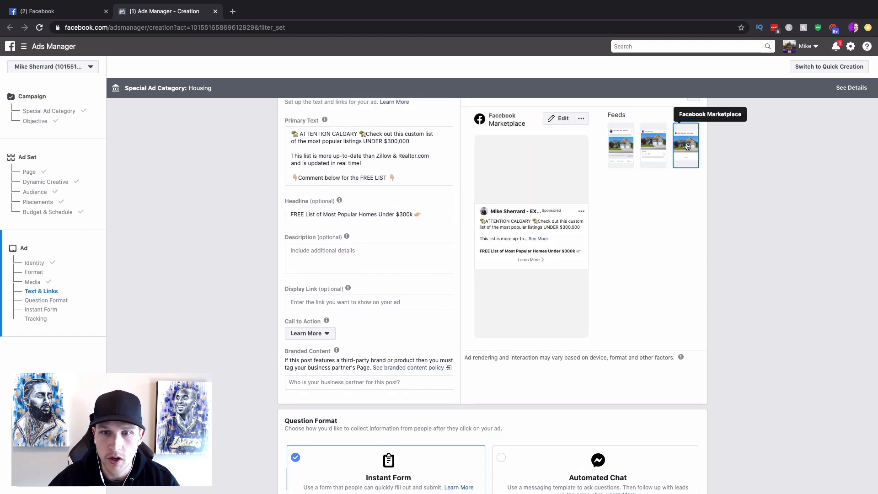
scroll(649, 146, up, 1)
click(630, 181)
scroll(610, 143, up, 1)
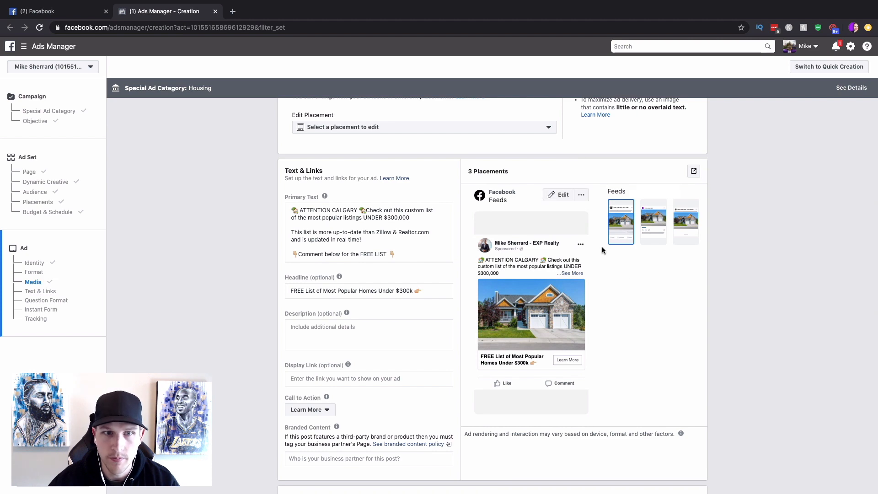
Create a new instant form for the ad and name it "Calgary Sub $300k"
scroll(616, 166, down, 1)
scroll(617, 169, down, 8)
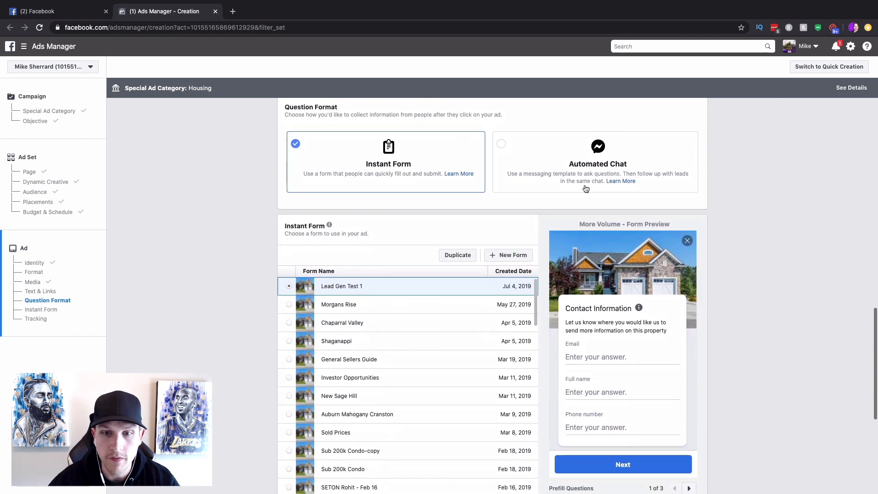
click(516, 256)
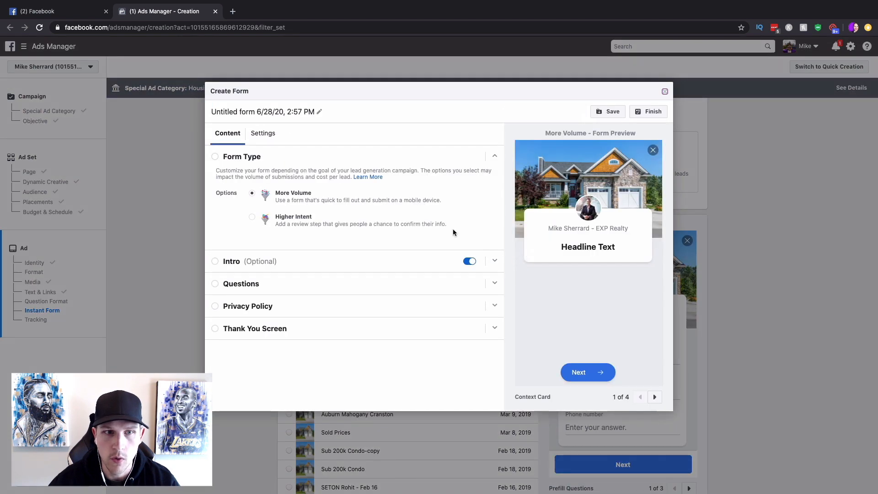
click(319, 112)
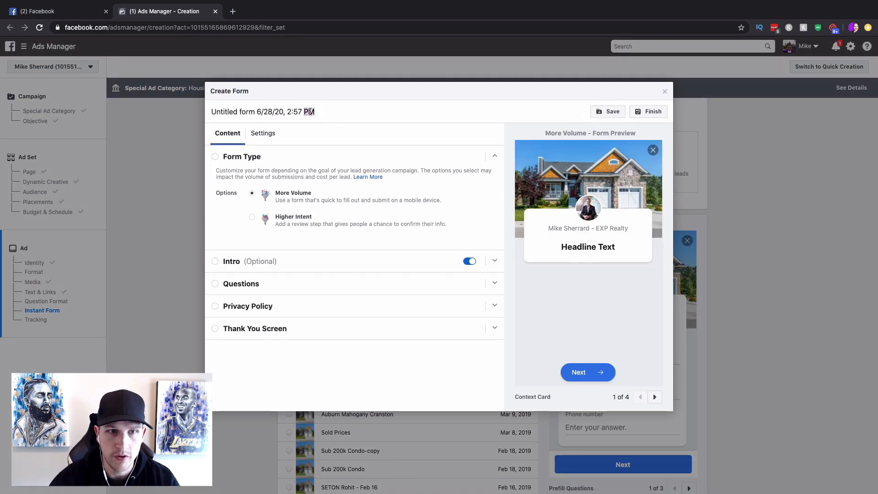
text(Calgary Sub $300k)
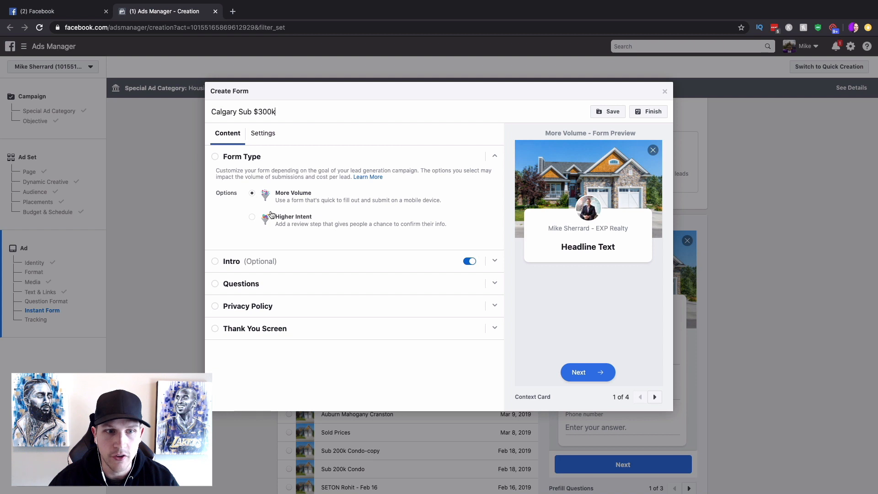
Turn off the form's optional intro and add a Phone number contact field to its questions
click(470, 264)
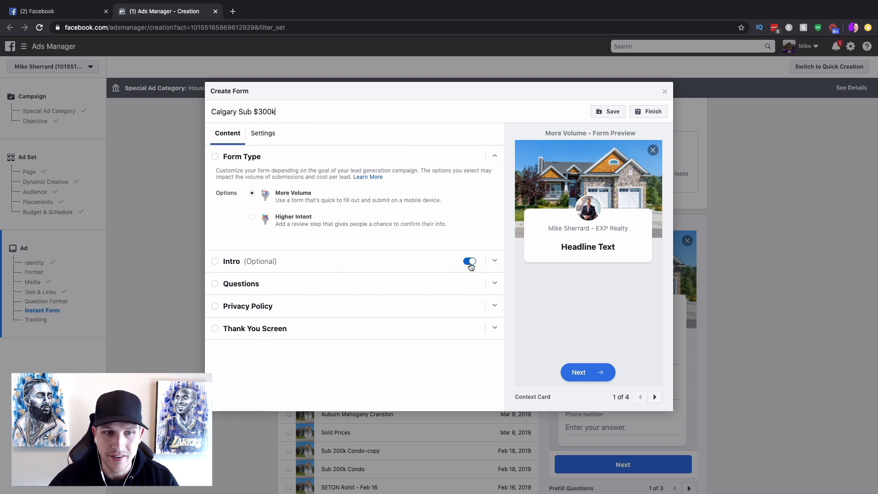
click(484, 284)
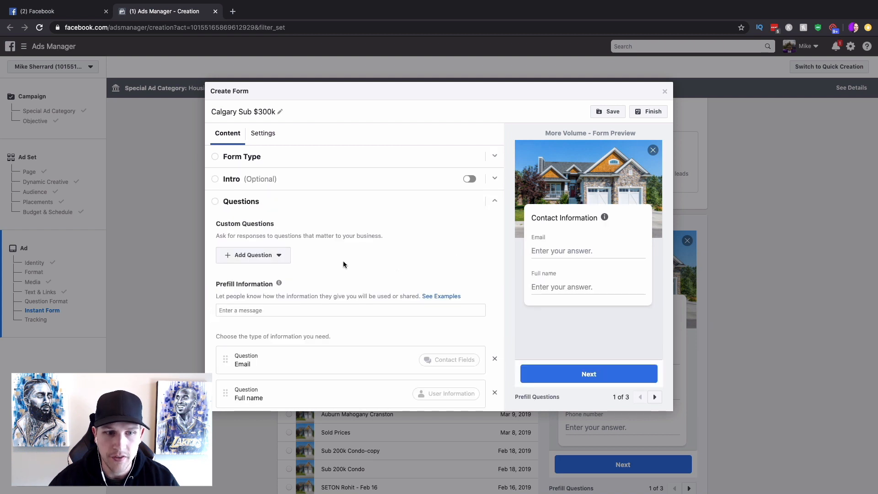
scroll(273, 328, down, 3)
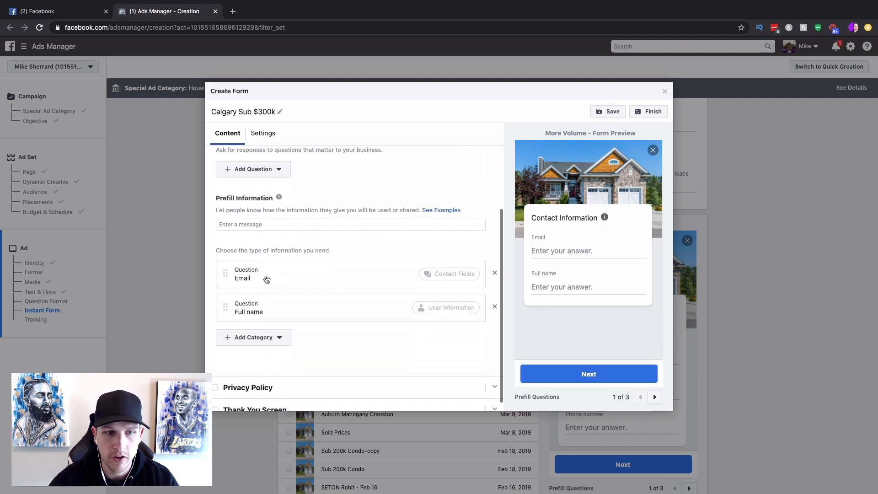
click(276, 339)
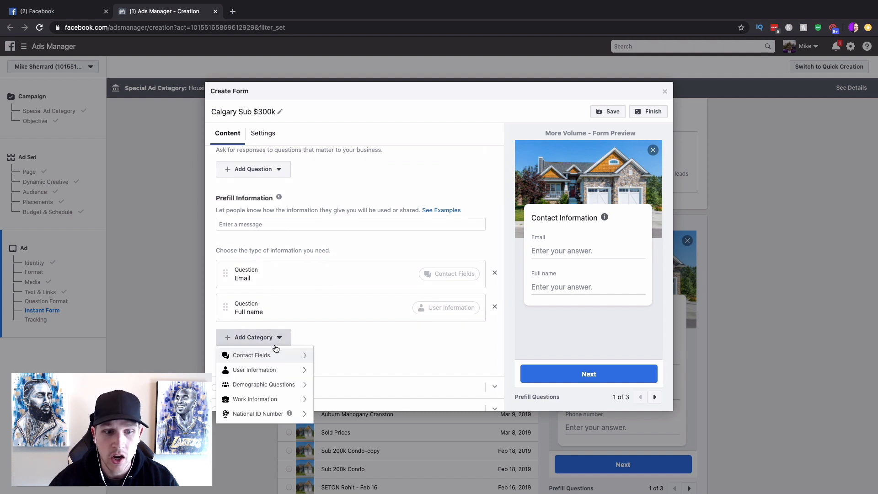
mouse_move(276, 356)
click(346, 370)
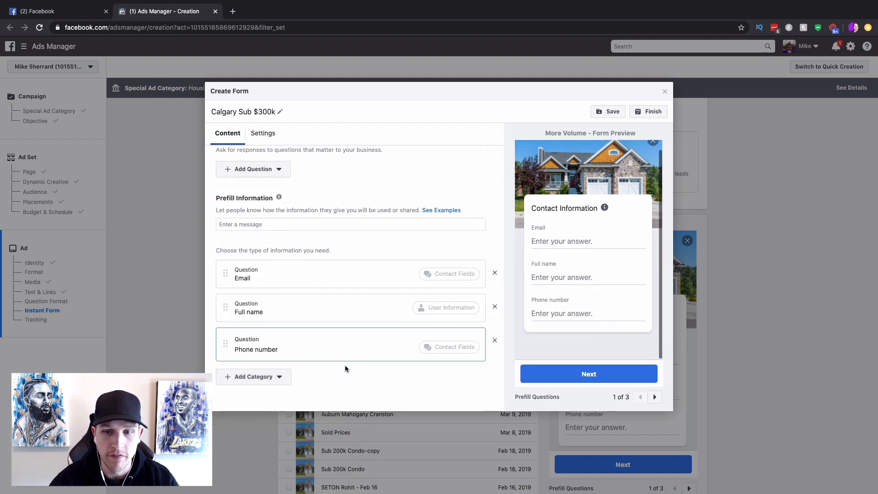
Change the form's thank you screen headline to "Click below for your free list of homes"
scroll(440, 303, down, 1)
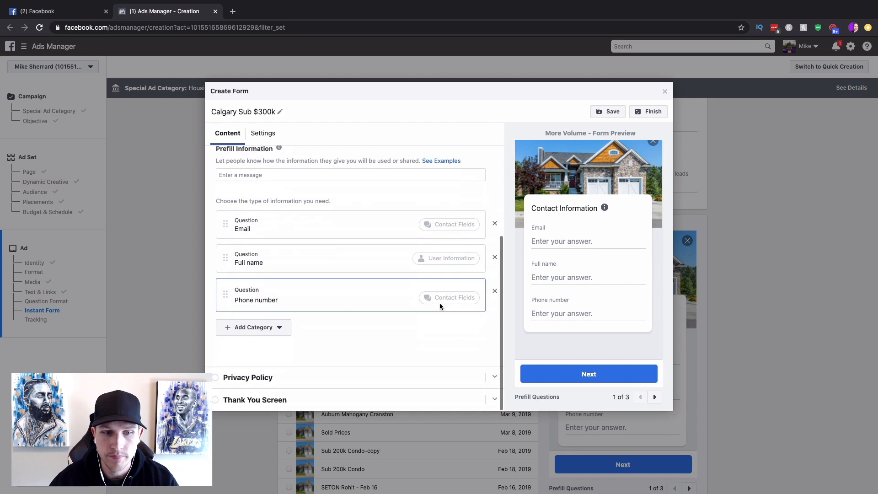
click(392, 375)
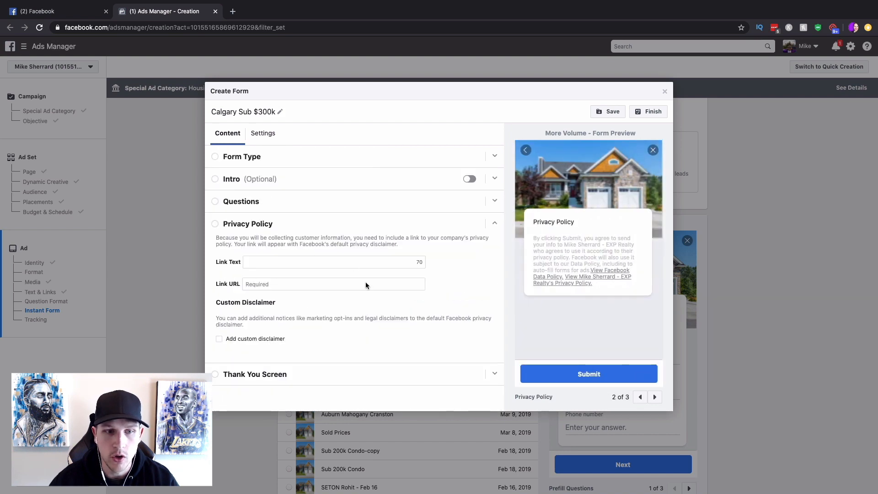
click(275, 376)
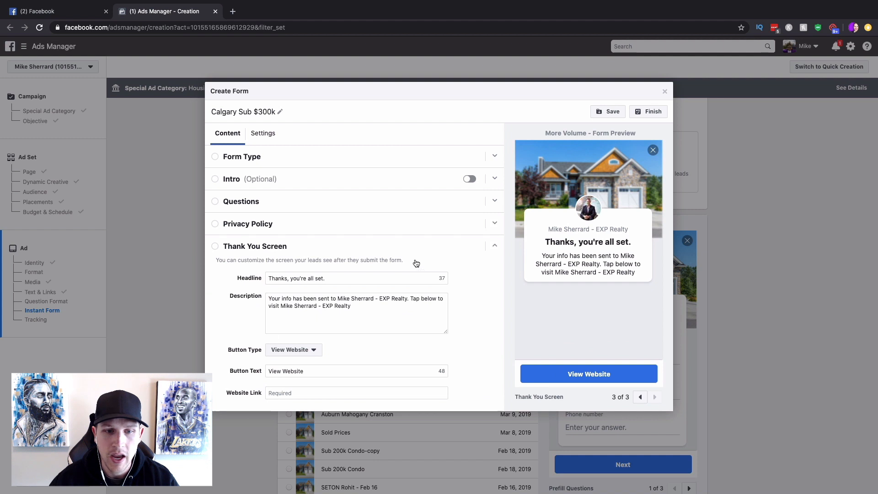
drag(339, 279, 232, 274)
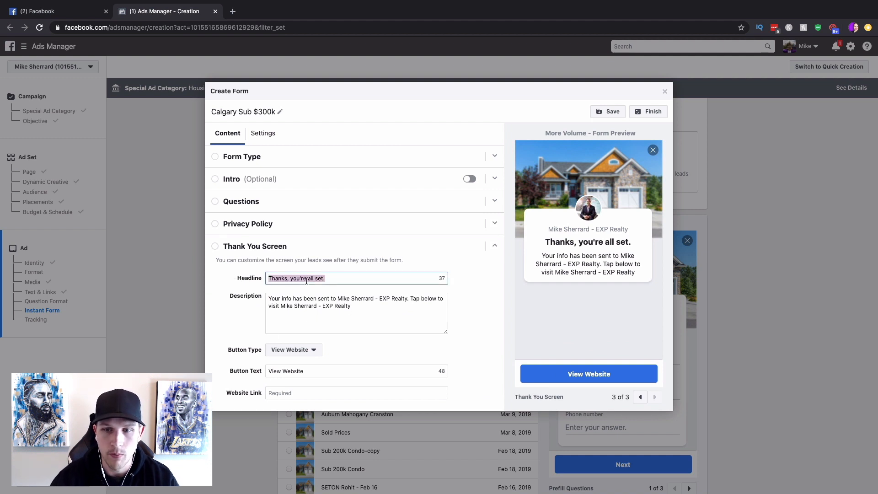
text(Click belo)
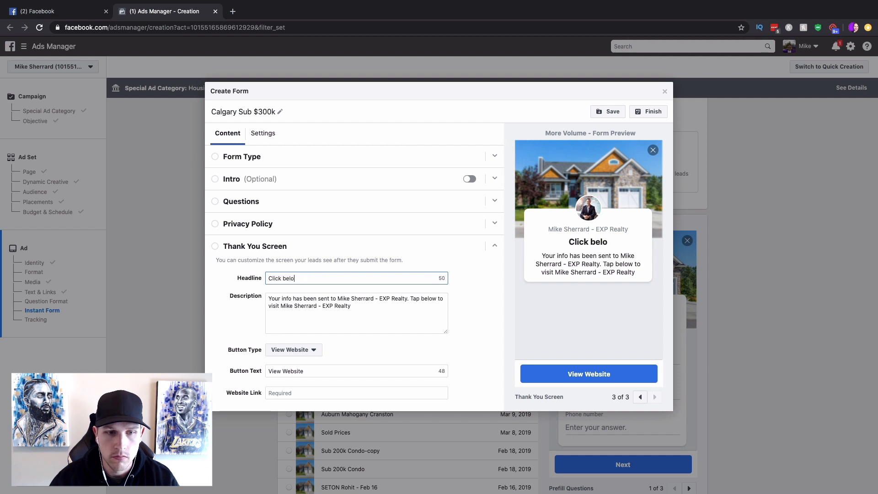
text(w for your free l)
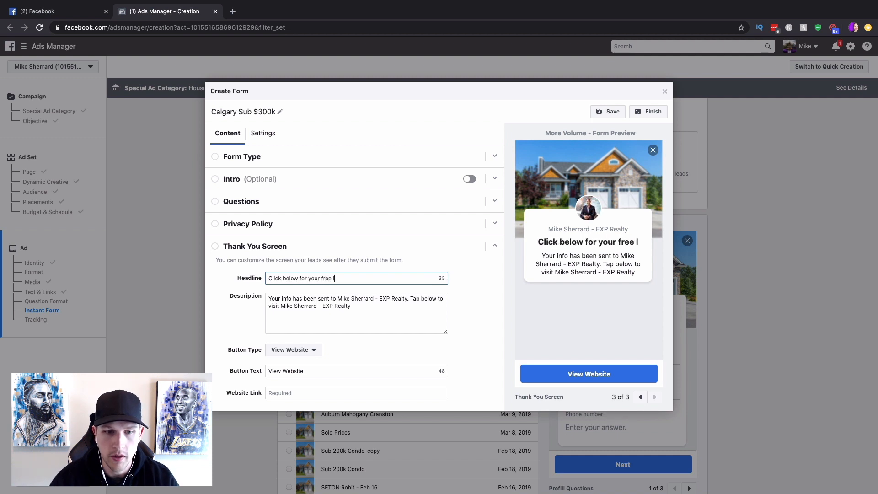
text(ist of homes)
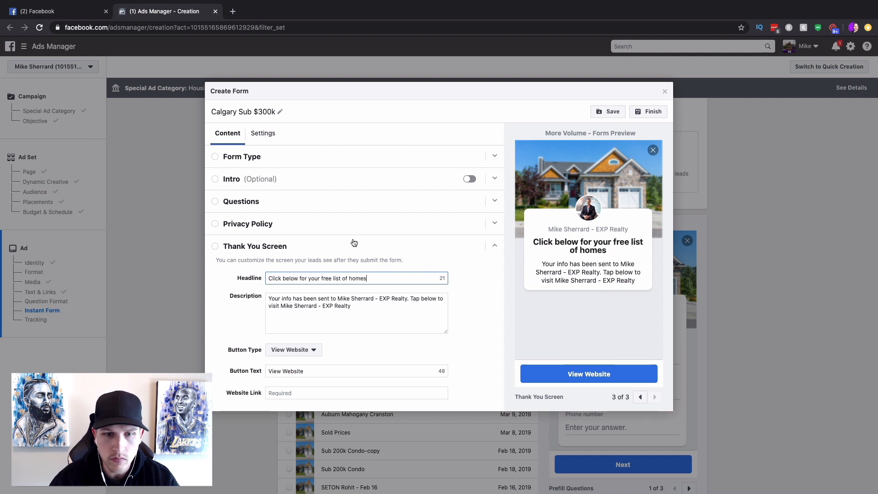
Keep the View Website button type on the thank you screen and set its button text to "View List of Most Popular Homes"
click(304, 358)
click(320, 362)
click(270, 369)
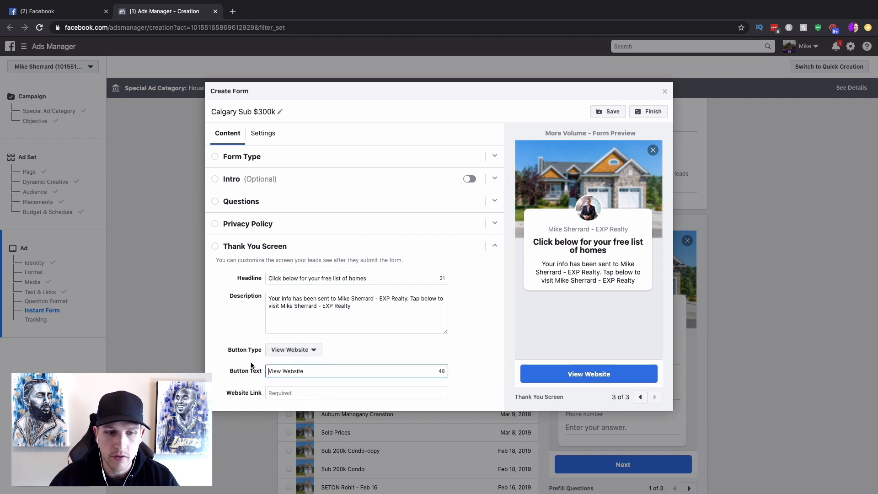
drag(281, 371, 303, 371)
key(BackSpace)
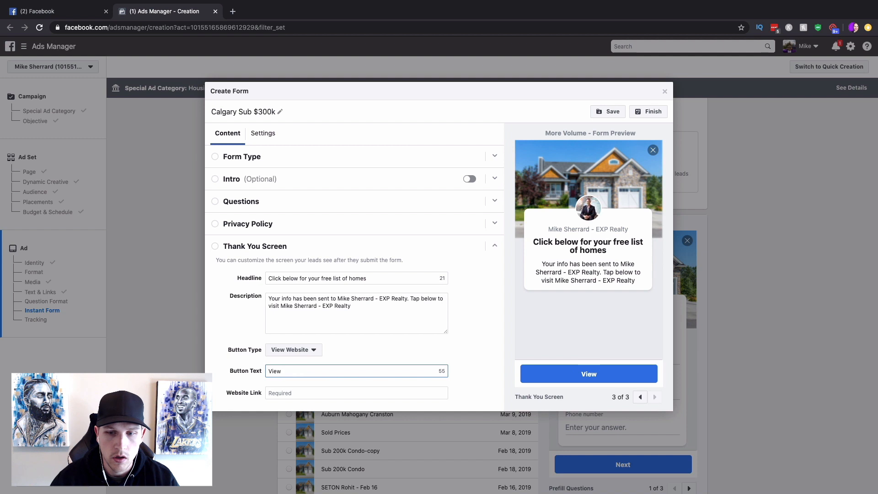
text(List of )
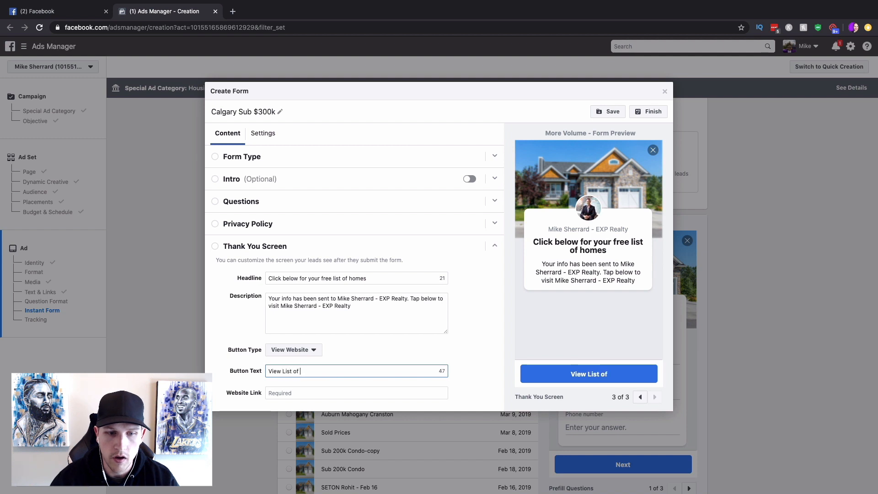
text(Most Popular H)
key(BackSpace)
key(BackSpace)
text(Homes)
click(465, 343)
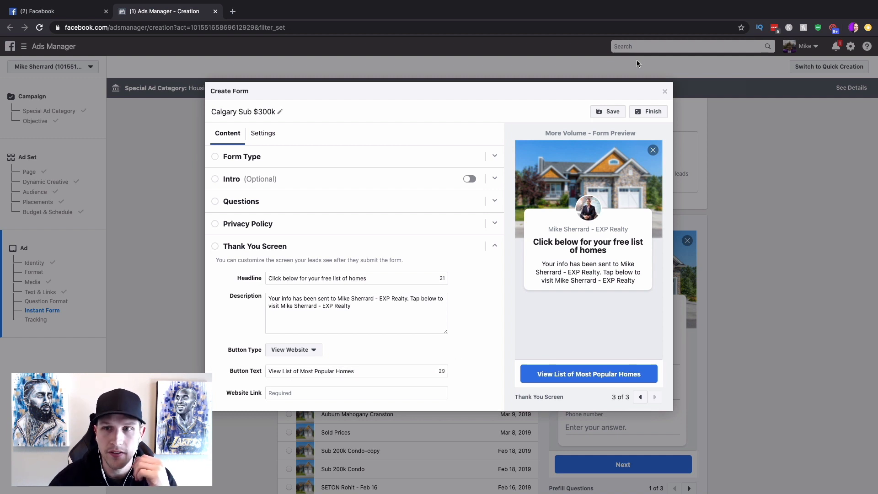
Close the new form without finishing it and return to the list of instant forms
click(278, 224)
click(665, 91)
click(538, 216)
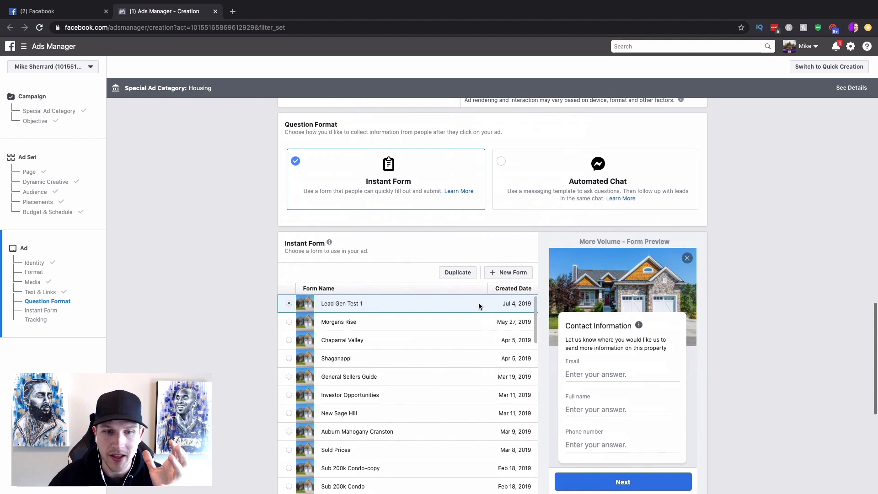
Open the agent's eXp Realty website in a new browser tab
scroll(784, 205, up, 6)
scroll(785, 208, up, 3)
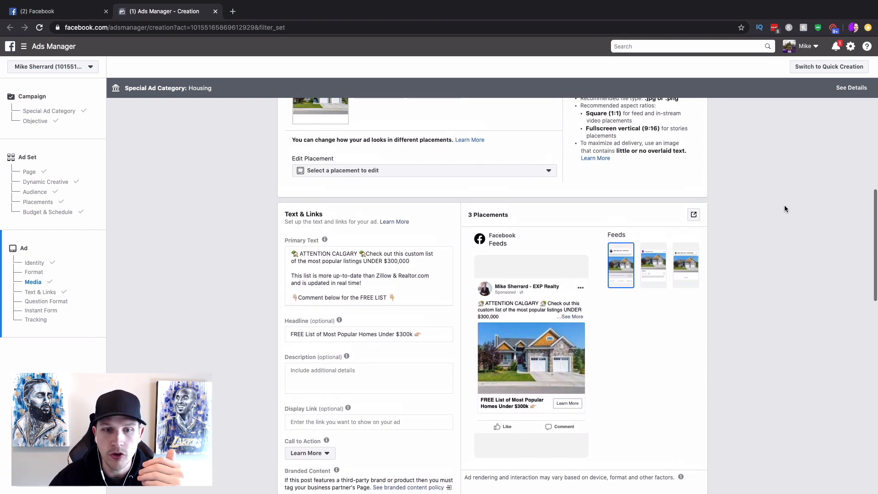
click(233, 11)
text(michaelsherrard.exprealty.com)
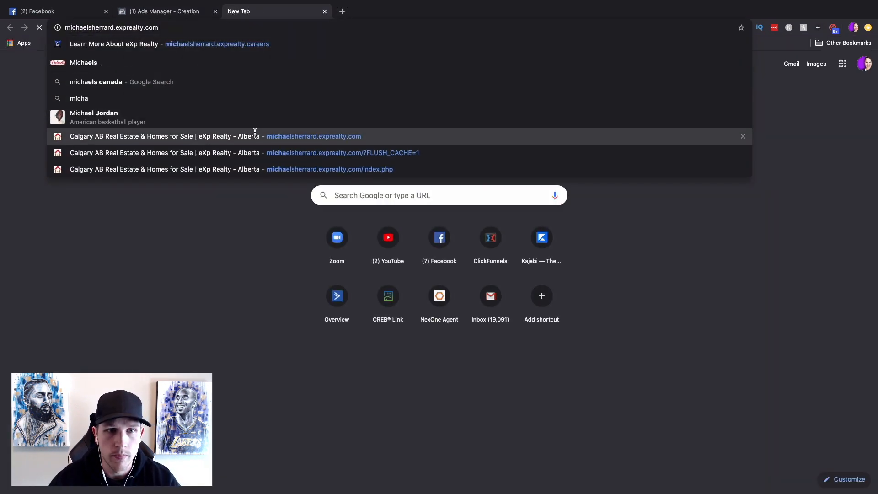
click(255, 135)
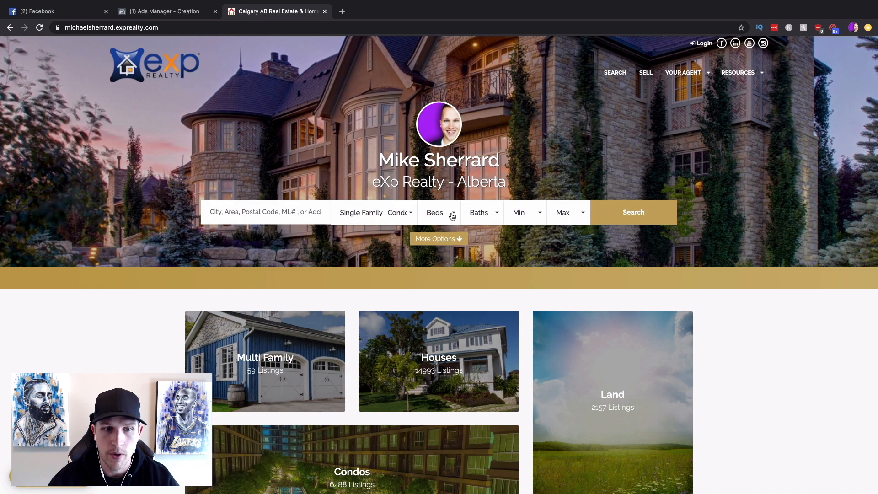
Limit the home search's property type to Single Family by deselecting Condos, Multi-Family and Land
click(370, 216)
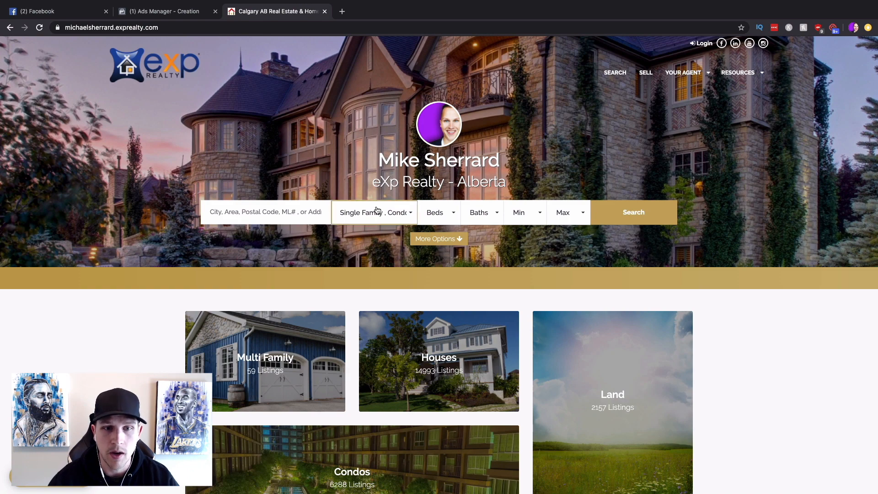
click(365, 252)
click(365, 263)
click(364, 274)
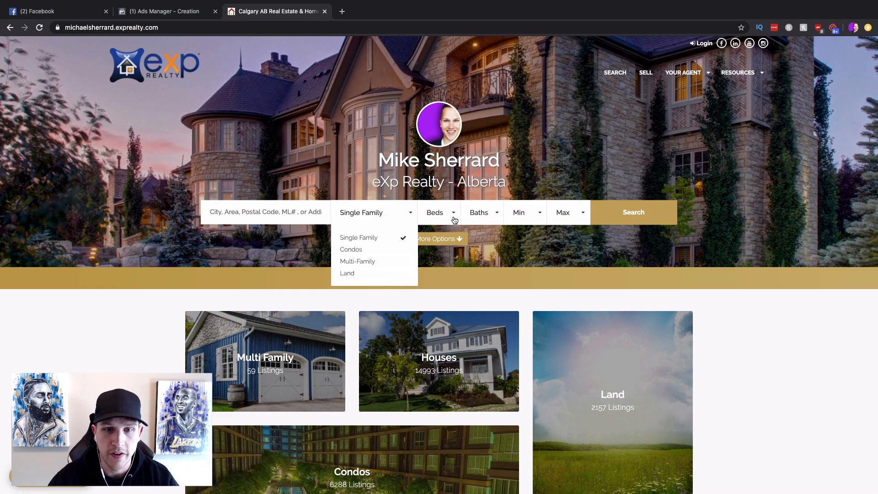
click(590, 180)
Set the home search's price range to a maximum of $300,000 and a minimum of $200,000
click(558, 211)
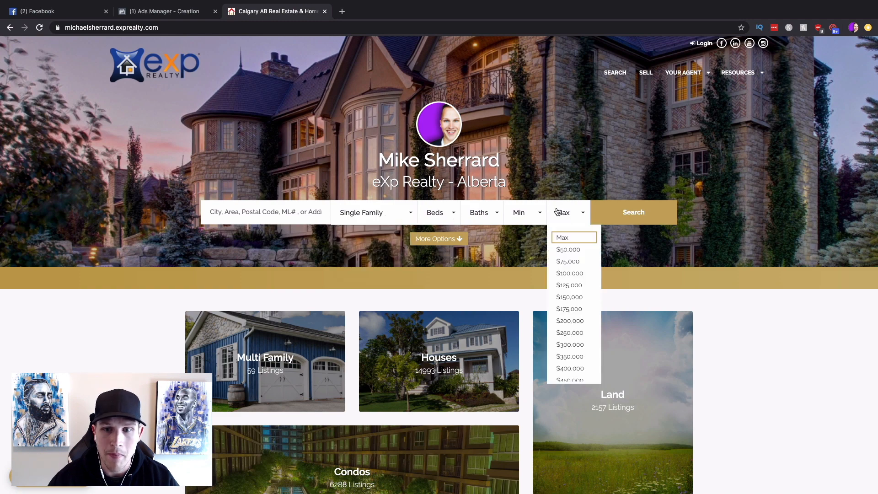
click(576, 346)
click(526, 214)
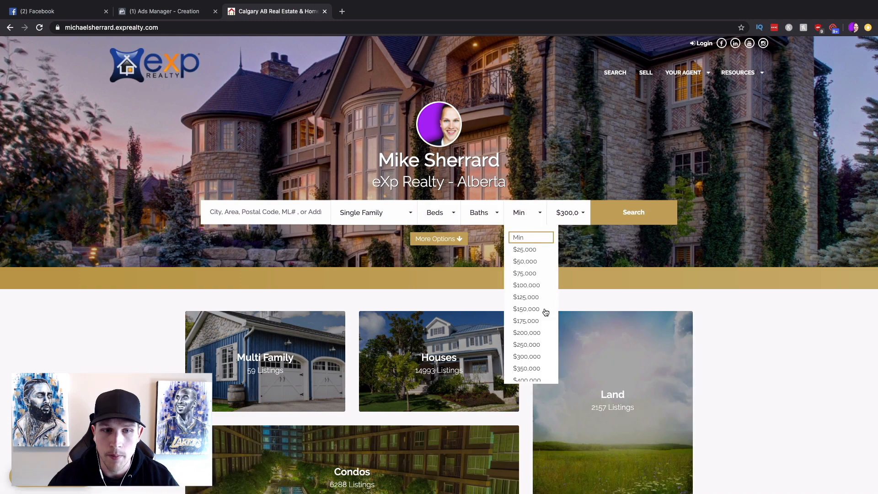
click(533, 334)
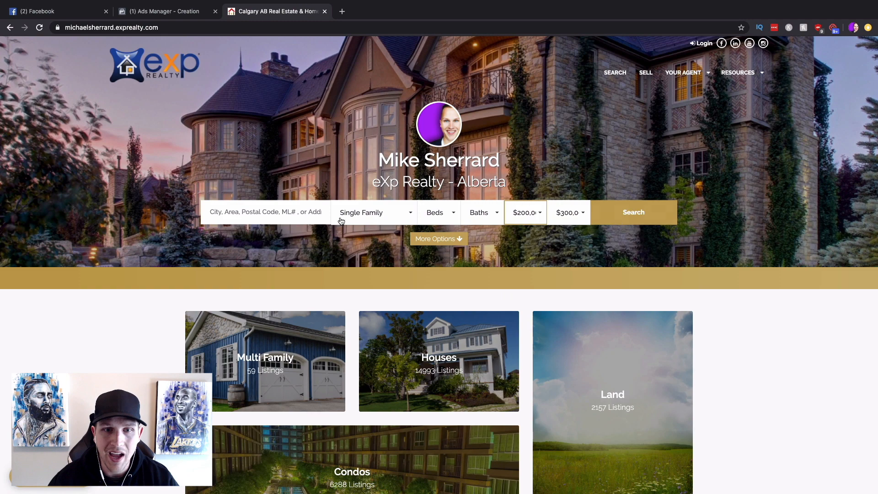
Search for homes in the Greater Calgary region and select the results page's full web address
click(283, 211)
text(calgary)
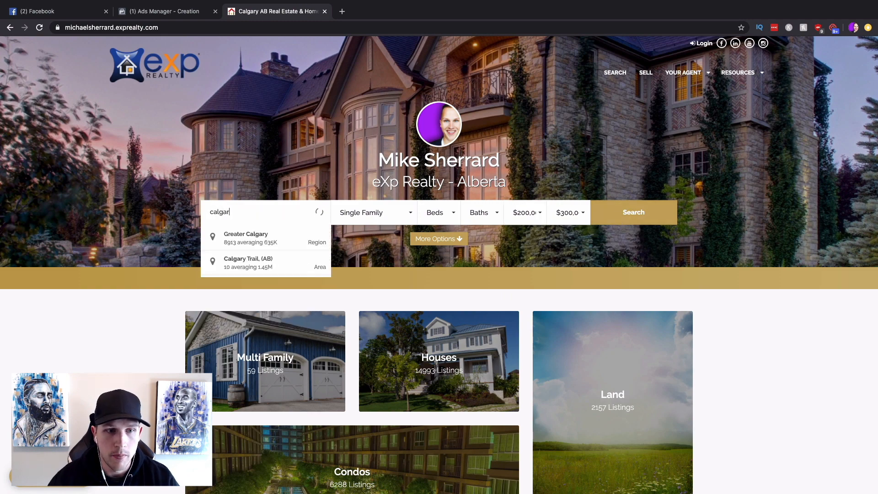
click(238, 237)
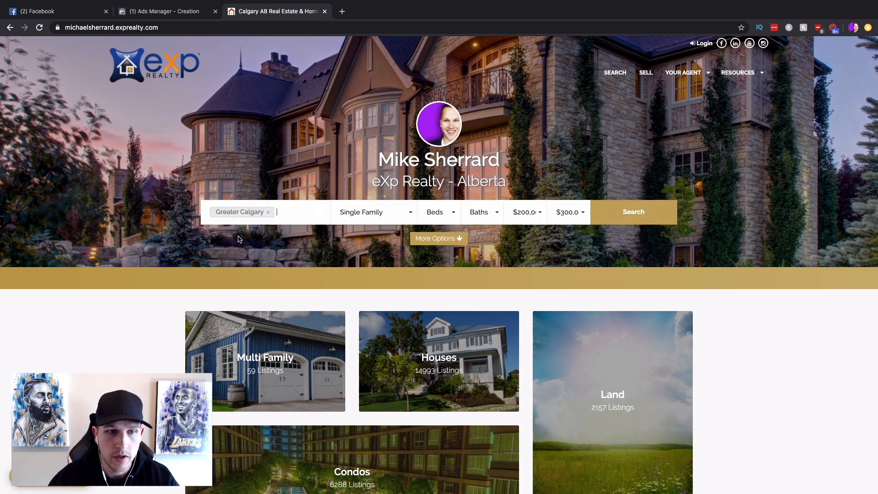
click(639, 212)
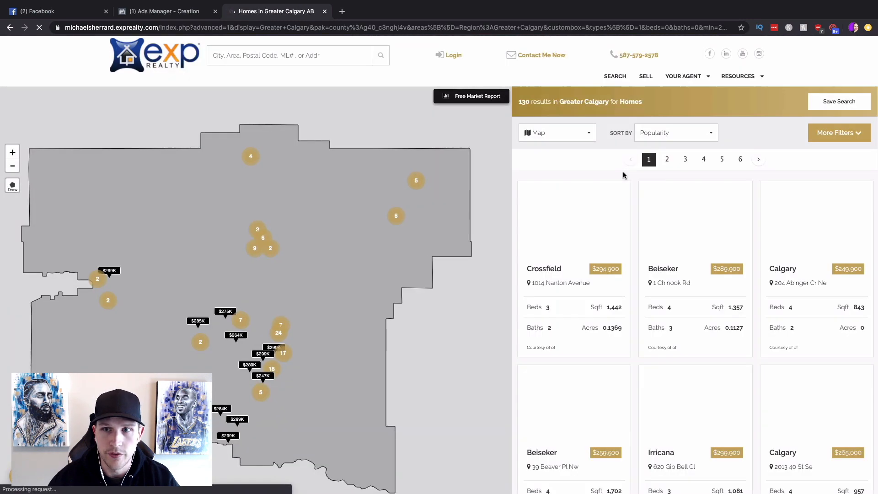
mouse_move(734, 77)
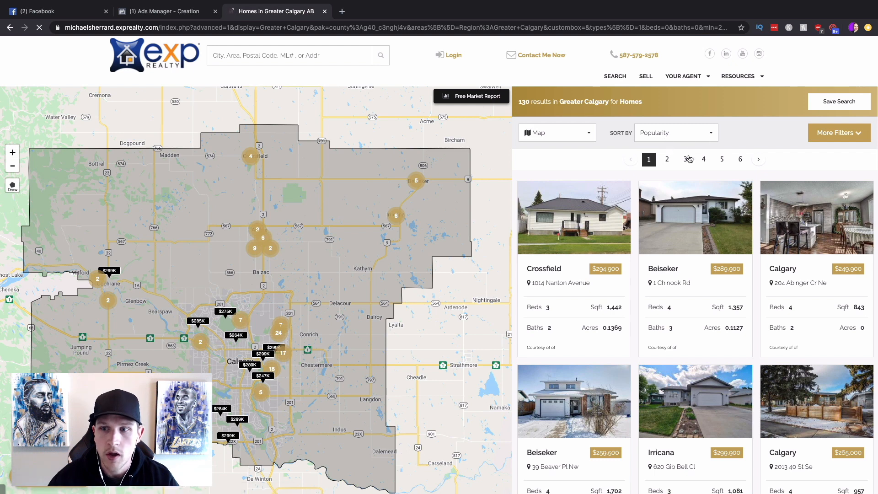
click(384, 29)
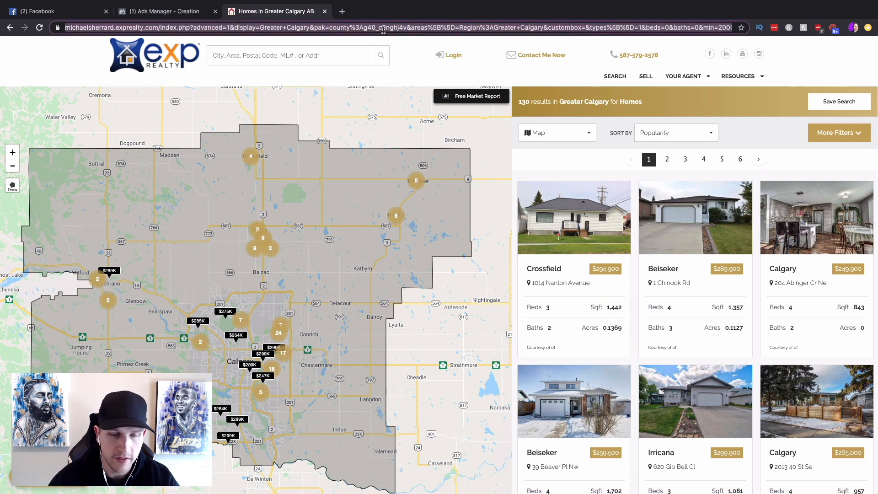
Switch back to Ads Manager and review the ad's text, headline, feed preview, question format and instant form sections
click(186, 11)
scroll(466, 342, down, 8)
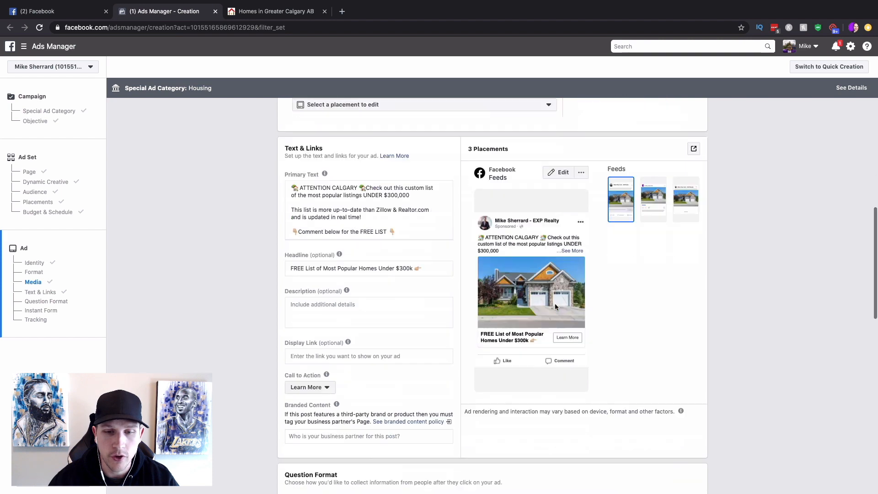
scroll(424, 381, down, 2)
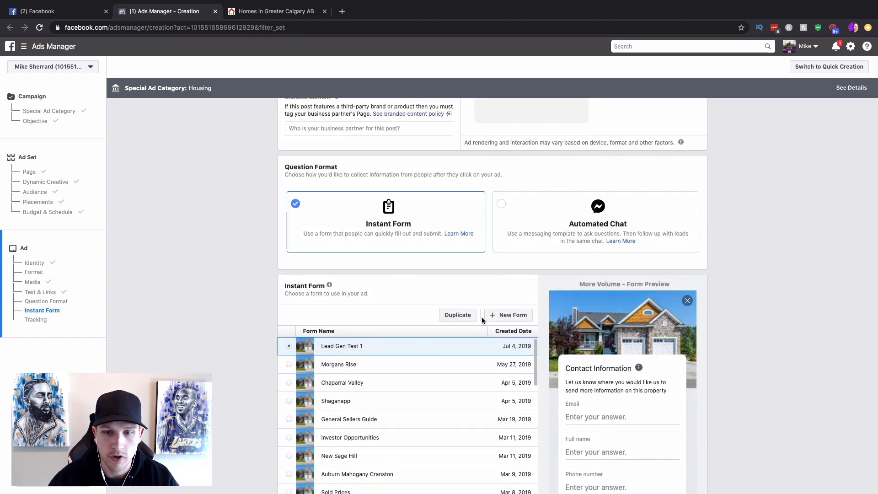
scroll(548, 156, up, 7)
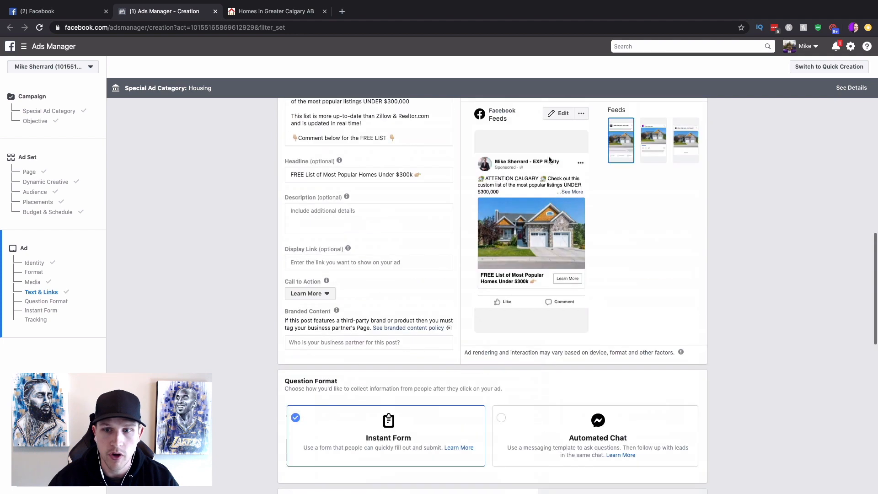
scroll(548, 155, up, 2)
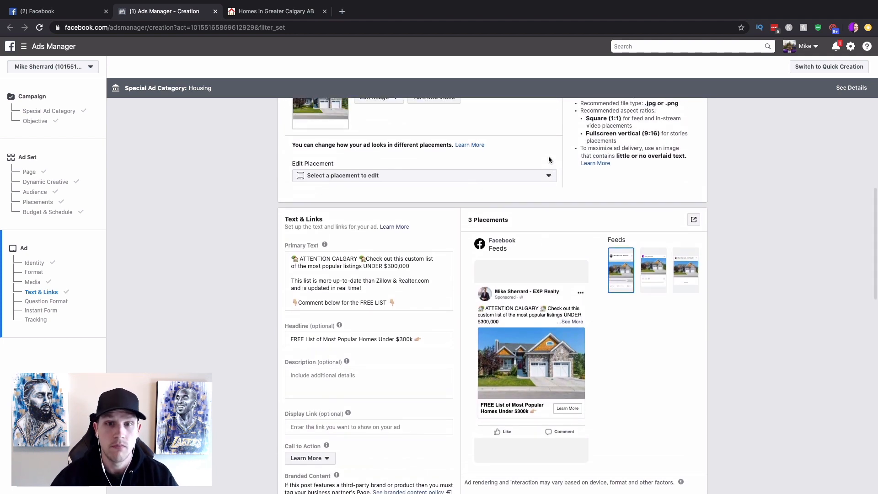
scroll(549, 158, up, 2)
scroll(549, 158, down, 3)
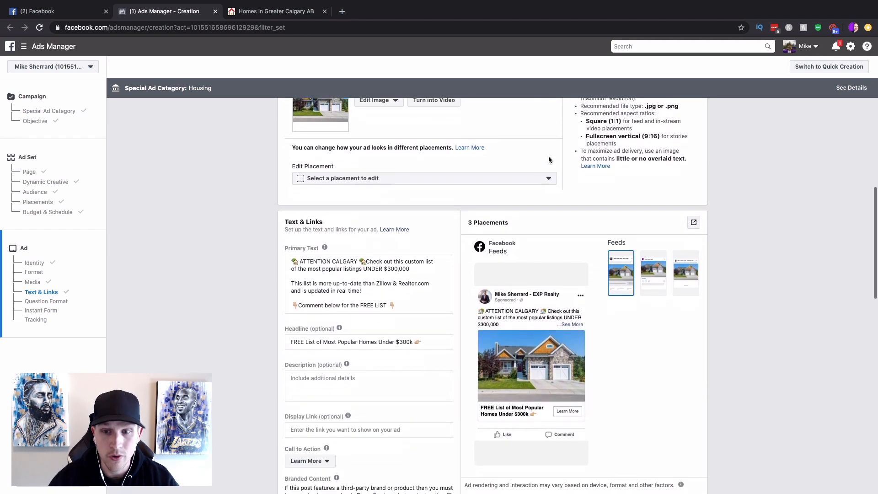
scroll(549, 159, down, 1)
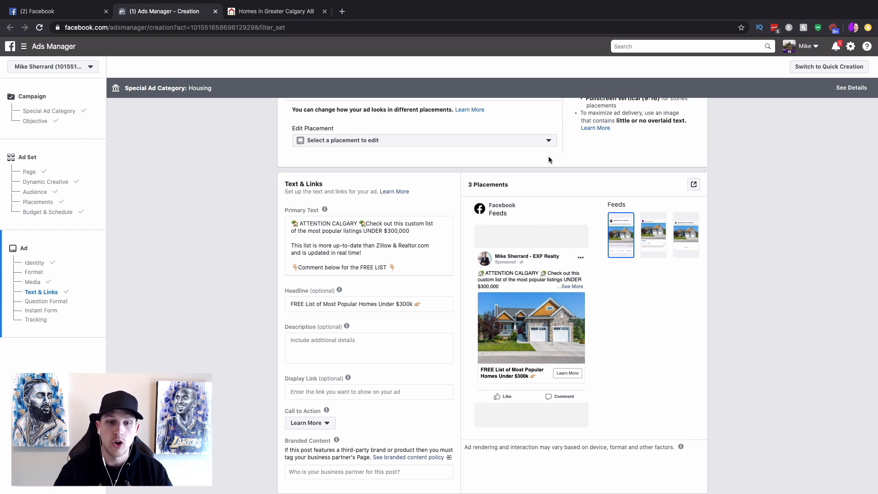
View the Lead Ads Forms Library in the Facebook business page's Publishing Tools and return to the Ads Manager ad setup
click(76, 15)
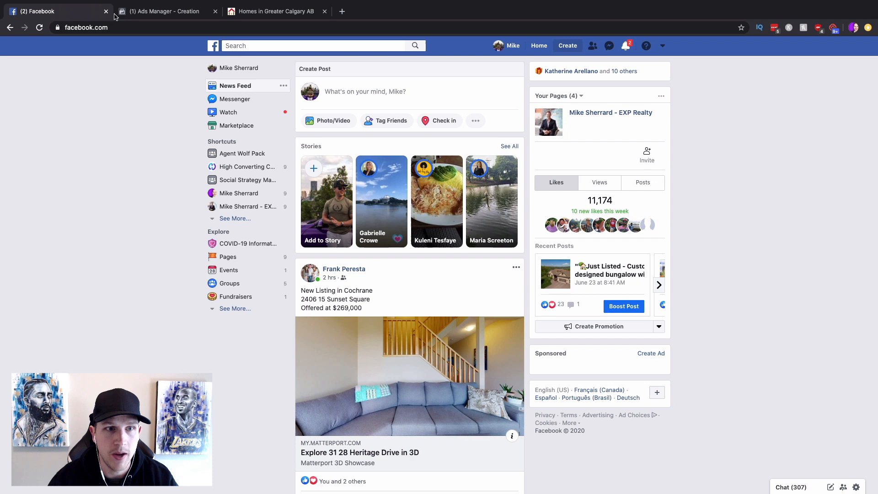
click(242, 210)
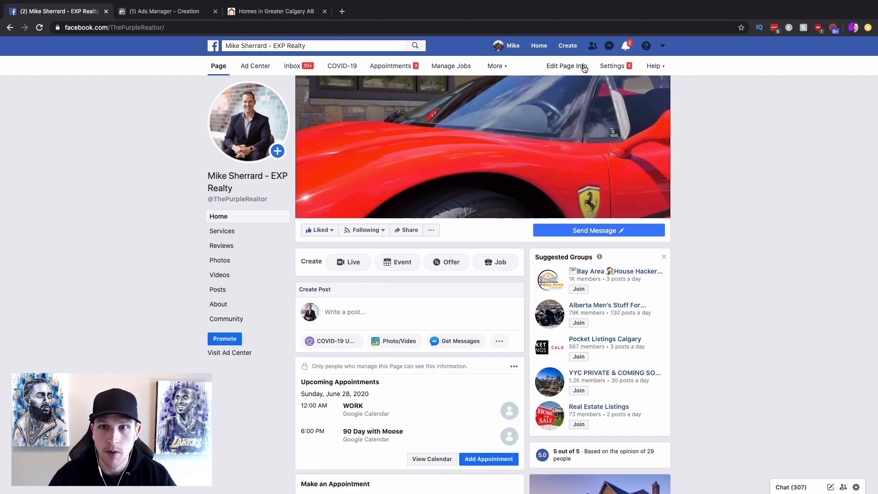
click(497, 66)
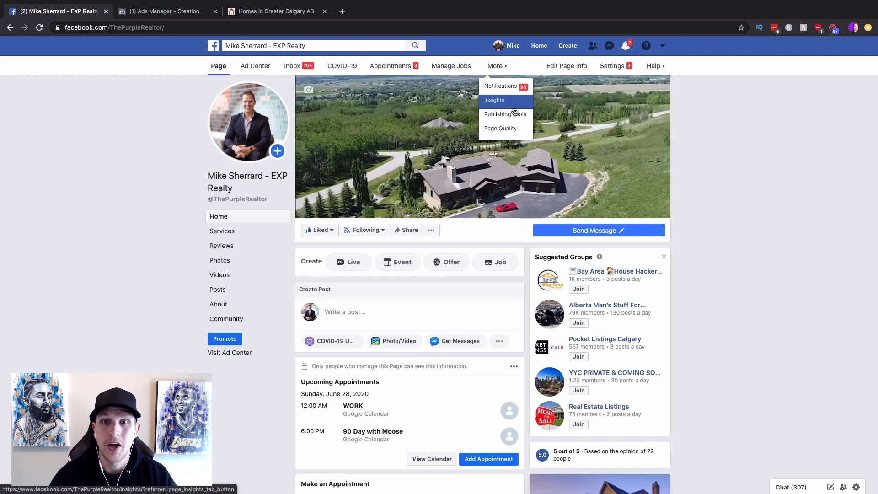
click(514, 114)
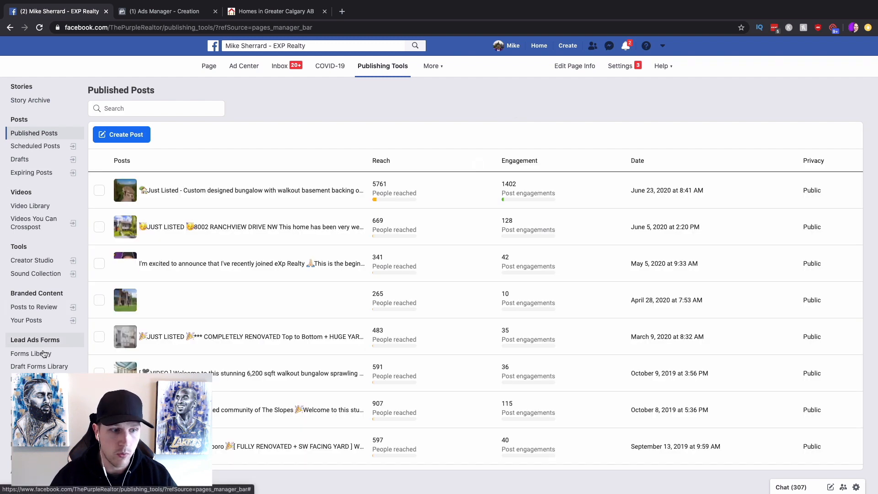
click(39, 356)
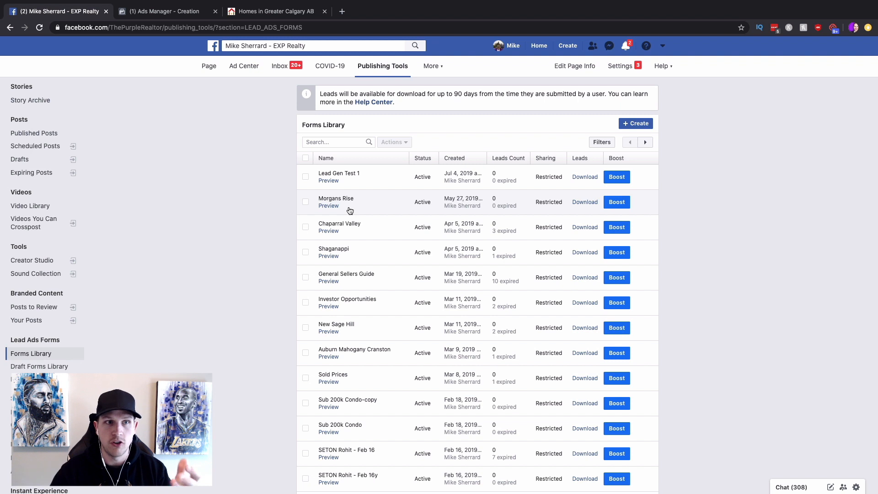
click(165, 11)
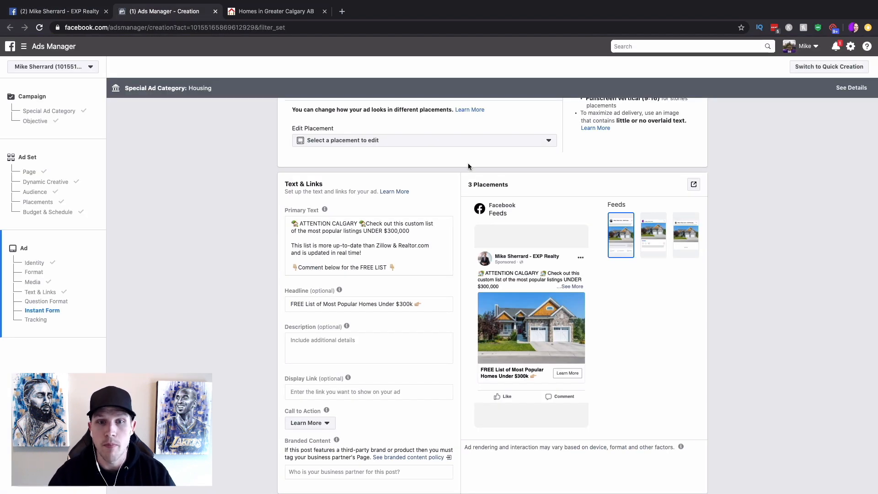